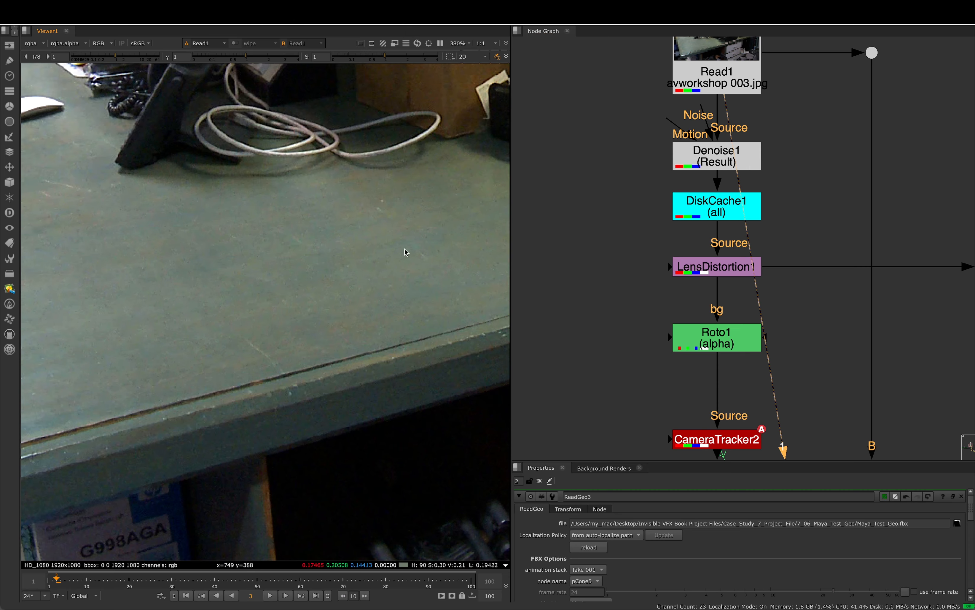
- Compare the Denoise1 result with the original Read1 plate on the desktop around the white cable
{"action": "left_click", "coordinate": [704, 161]}
{"action": "key", "text": "1"}
{"action": "scroll", "coordinate": [371, 285], "scroll_direction": "up", "scroll_amount": 3}
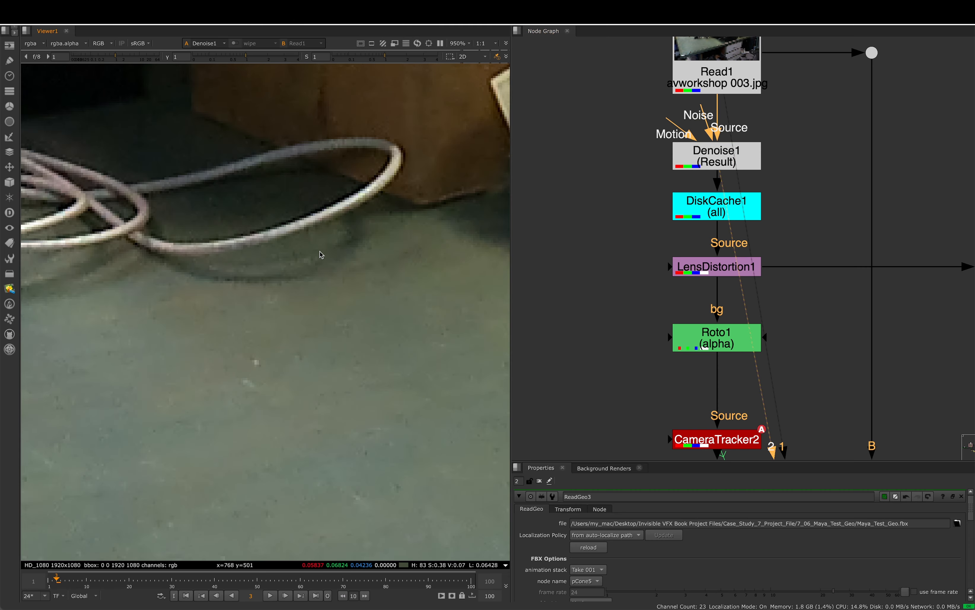
{"action": "scroll", "coordinate": [327, 301], "scroll_direction": "up", "scroll_amount": 3}
{"action": "left_click", "coordinate": [718, 82]}
{"action": "key", "text": "2"}
{"action": "key", "text": "1"}
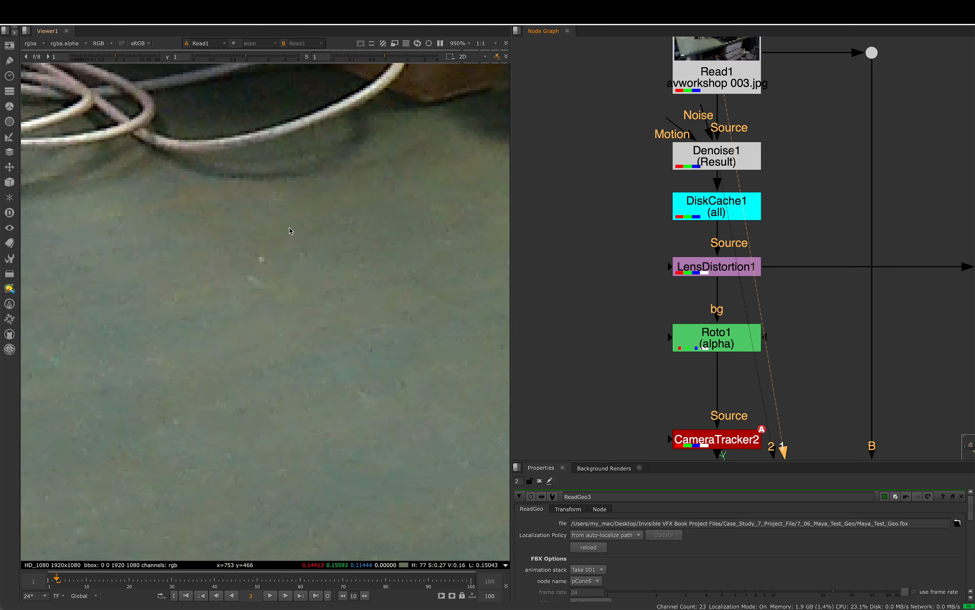
- Examine the noise in the original Read1 plate across the tabletop and along the desk's front edge
{"action": "middle_click_drag", "start_coordinate": [304, 245], "coordinate": [310, 162]}
{"action": "scroll", "coordinate": [372, 263], "scroll_direction": "down", "scroll_amount": 4}
{"action": "scroll", "coordinate": [355, 323], "scroll_direction": "up", "scroll_amount": 5}
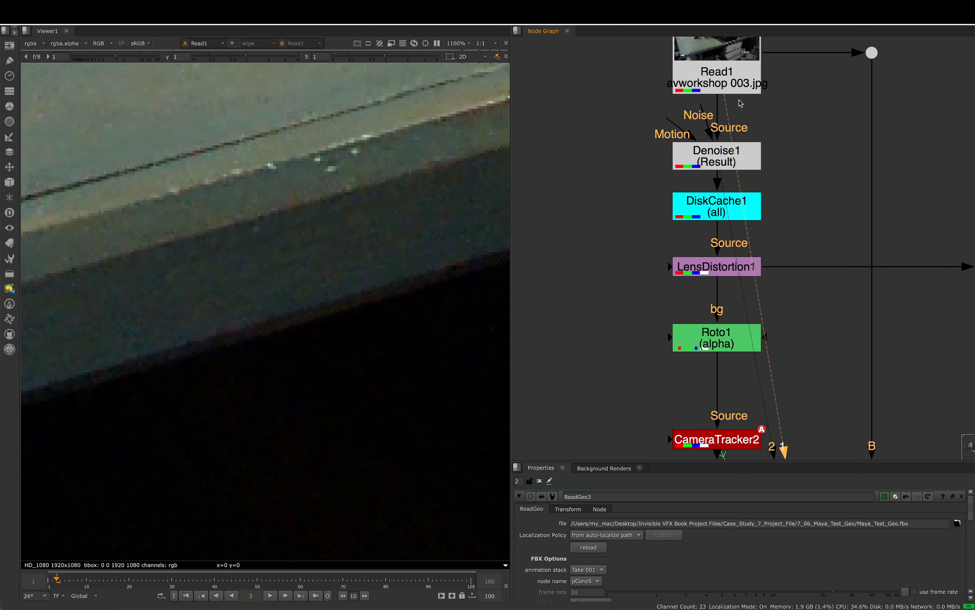
{"action": "scroll", "coordinate": [262, 242], "scroll_direction": "down", "scroll_amount": 2}
{"action": "scroll", "coordinate": [283, 225], "scroll_direction": "up", "scroll_amount": 3}
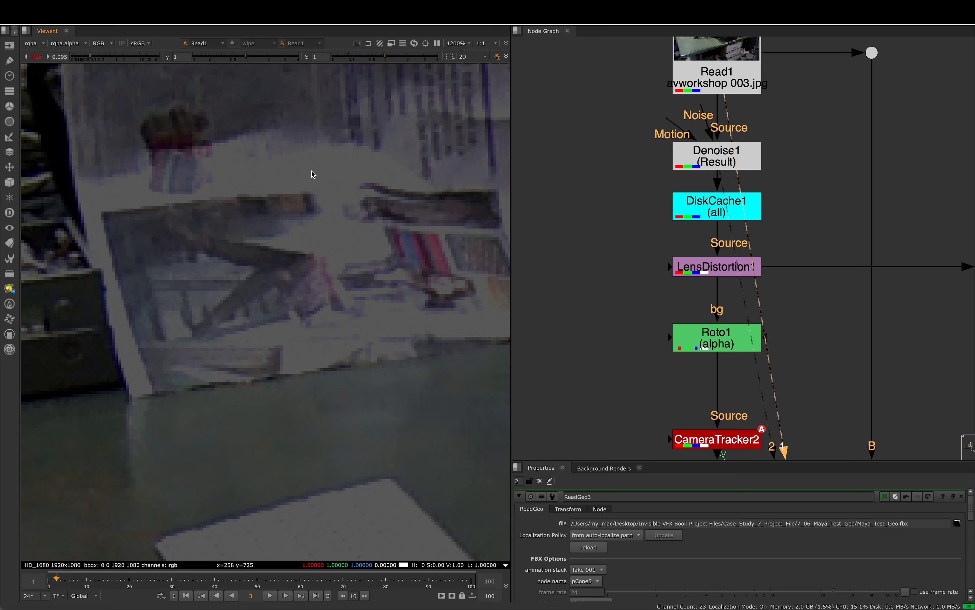
- Reset the viewer gain to 1 and examine the overexposed newspaper and the objects around it in the Read1 plate
{"action": "left_click", "coordinate": [37, 57]}
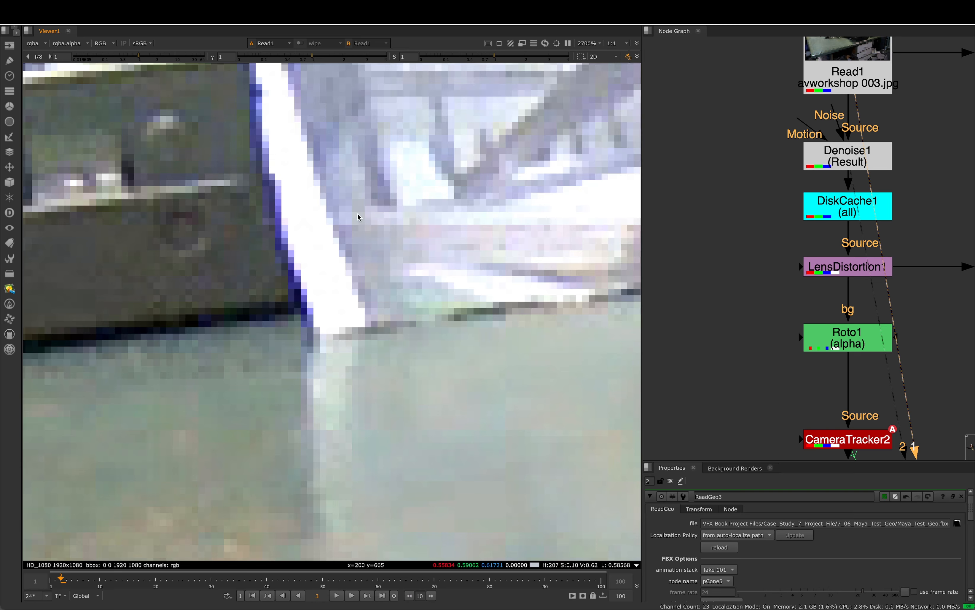
{"action": "middle_click_drag", "start_coordinate": [333, 187], "coordinate": [377, 280]}
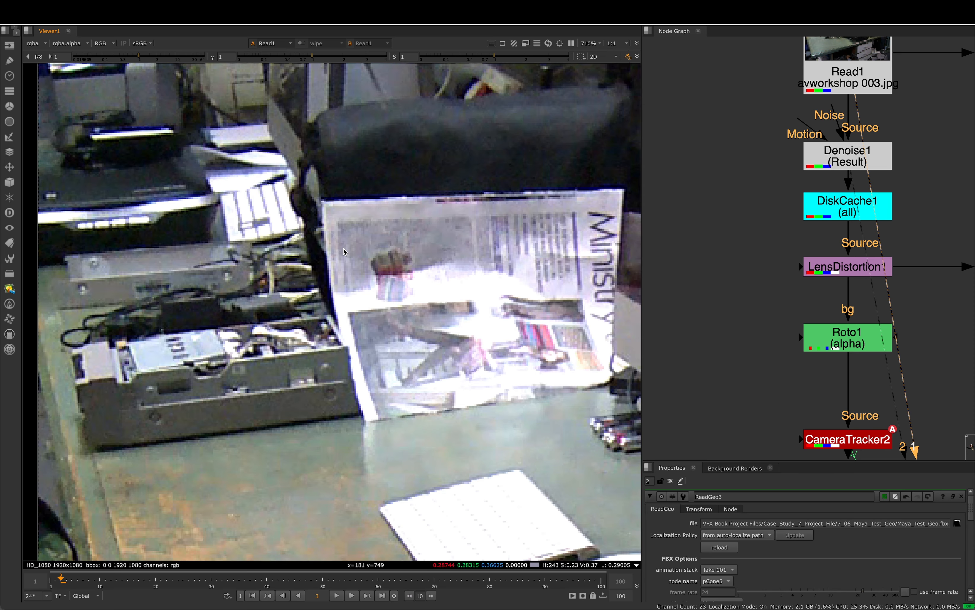
{"action": "scroll", "coordinate": [343, 249], "scroll_direction": "down", "scroll_amount": 3}
{"action": "middle_click_drag", "start_coordinate": [461, 368], "coordinate": [370, 288]}
{"action": "middle_click_drag", "start_coordinate": [542, 361], "coordinate": [435, 310]}
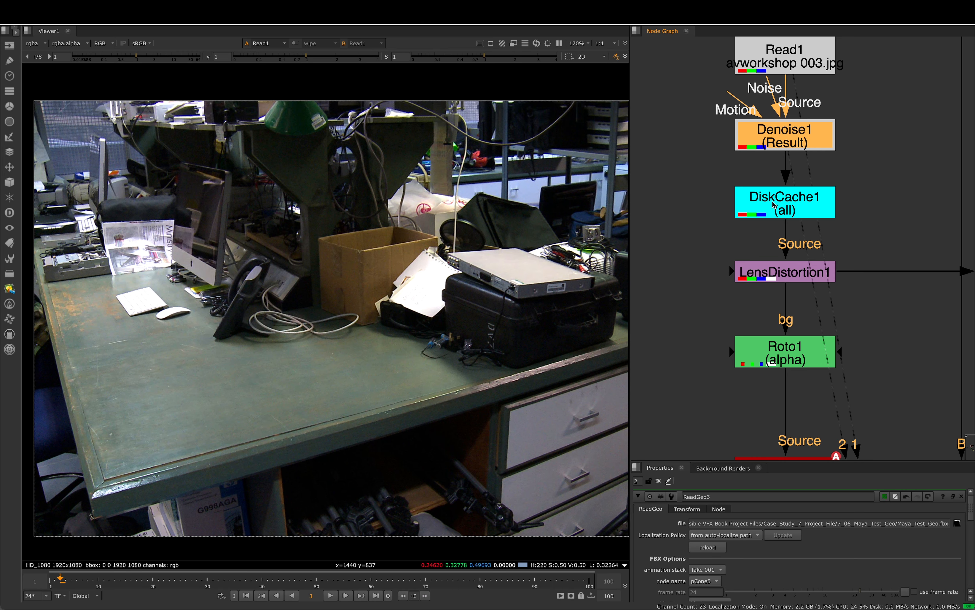
- View the DiskCache1 output and examine the desk's straight edges and near corner for lens distortion
{"action": "left_click", "coordinate": [776, 204]}
{"action": "key", "text": "1"}
{"action": "left_click", "coordinate": [758, 275]}
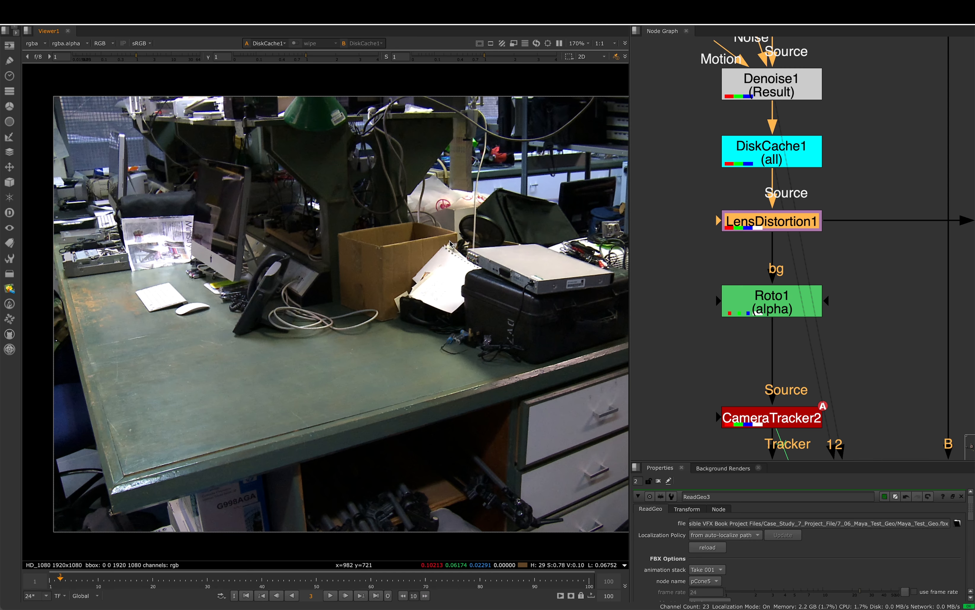
{"action": "middle_click_drag", "start_coordinate": [451, 241], "coordinate": [459, 225]}
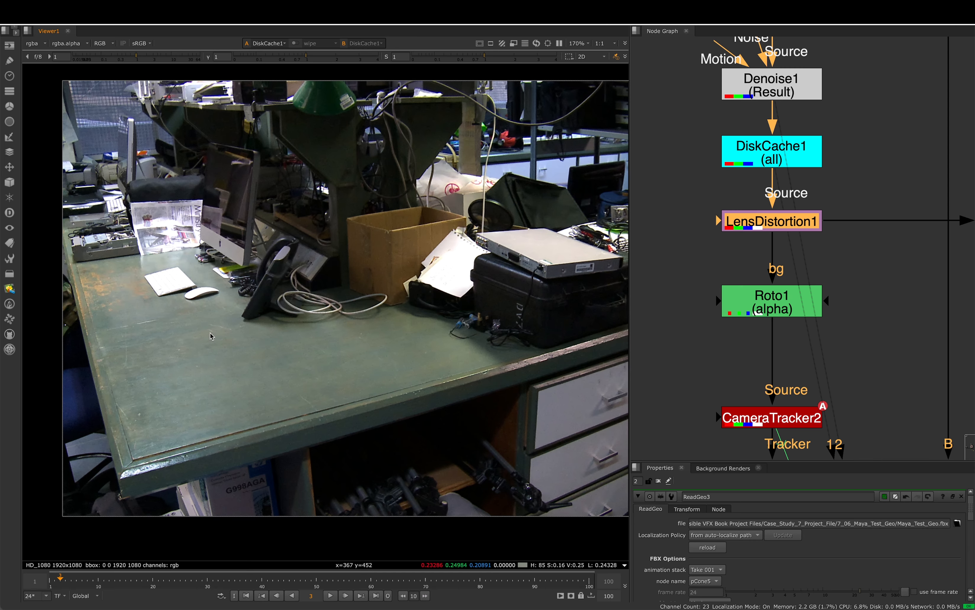
{"action": "middle_click_drag", "start_coordinate": [172, 336], "coordinate": [188, 331]}
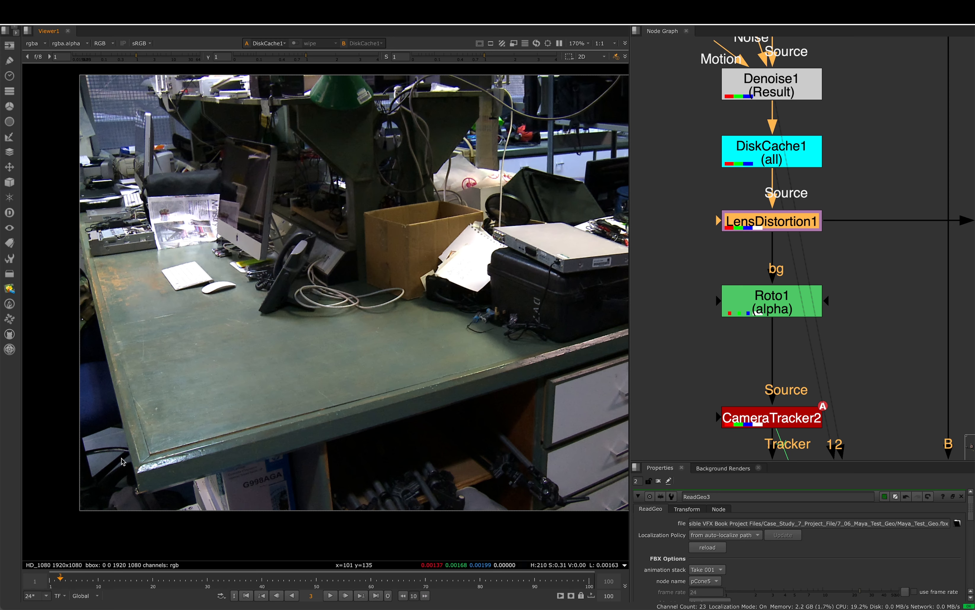
{"action": "middle_click_drag", "start_coordinate": [374, 343], "coordinate": [336, 350]}
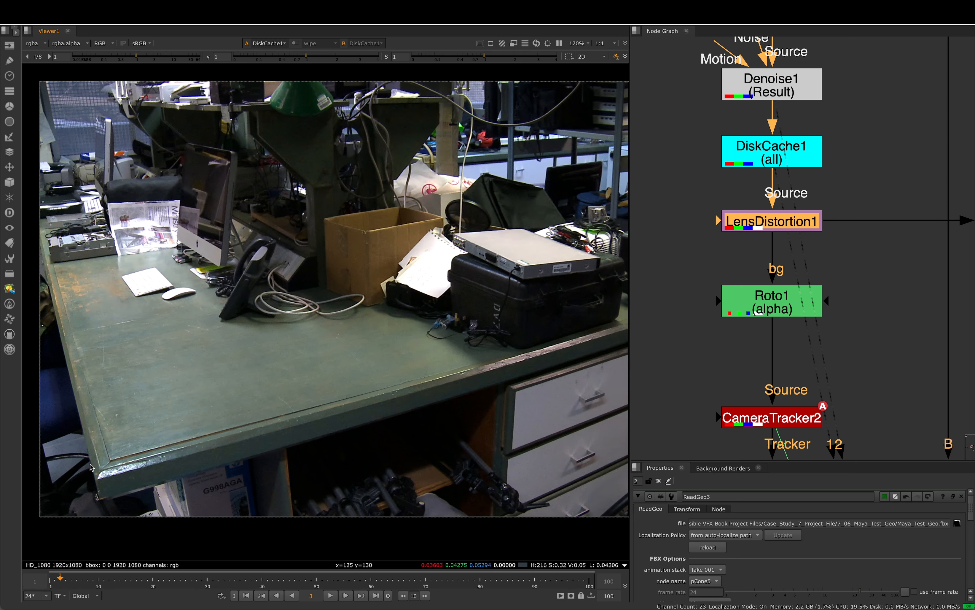
{"action": "scroll", "coordinate": [143, 479], "scroll_direction": "down", "scroll_amount": 1}
{"action": "middle_click_drag", "start_coordinate": [143, 479], "coordinate": [104, 432]}
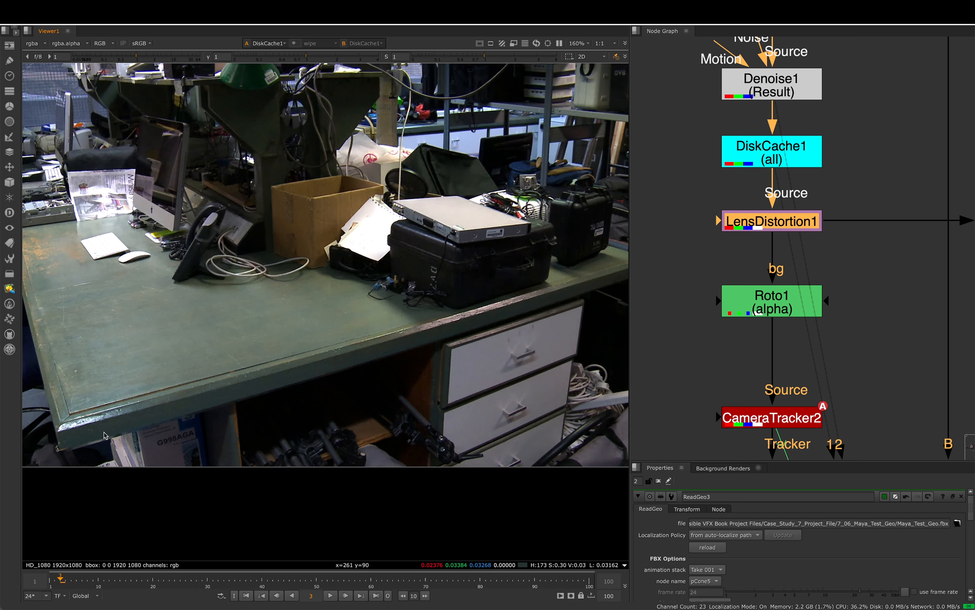
- Open the line analysis settings of LensDistortion1 and toggle the hiding of its drawn lines
{"action": "double_click", "coordinate": [752, 226]}
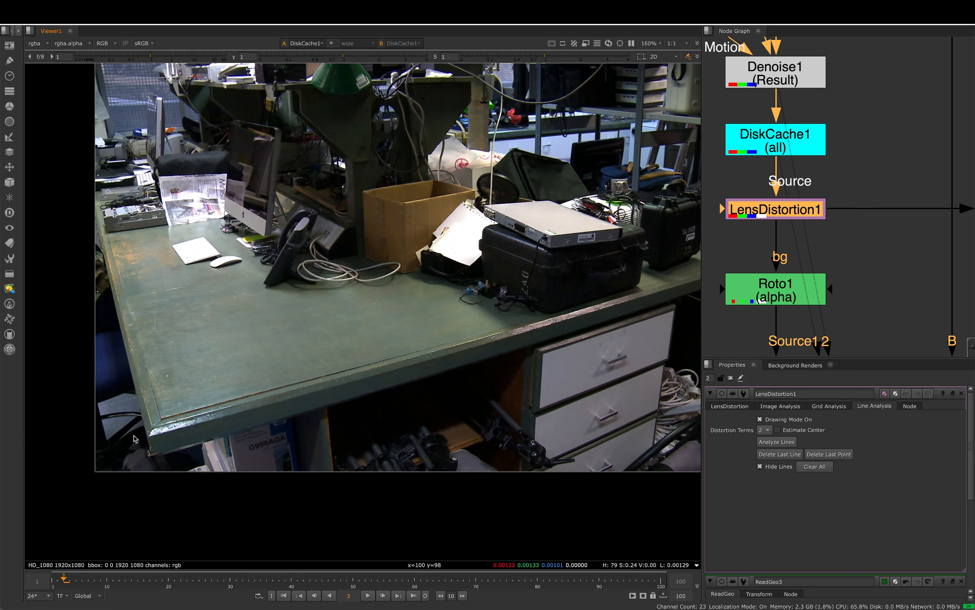
{"action": "left_click", "coordinate": [759, 466]}
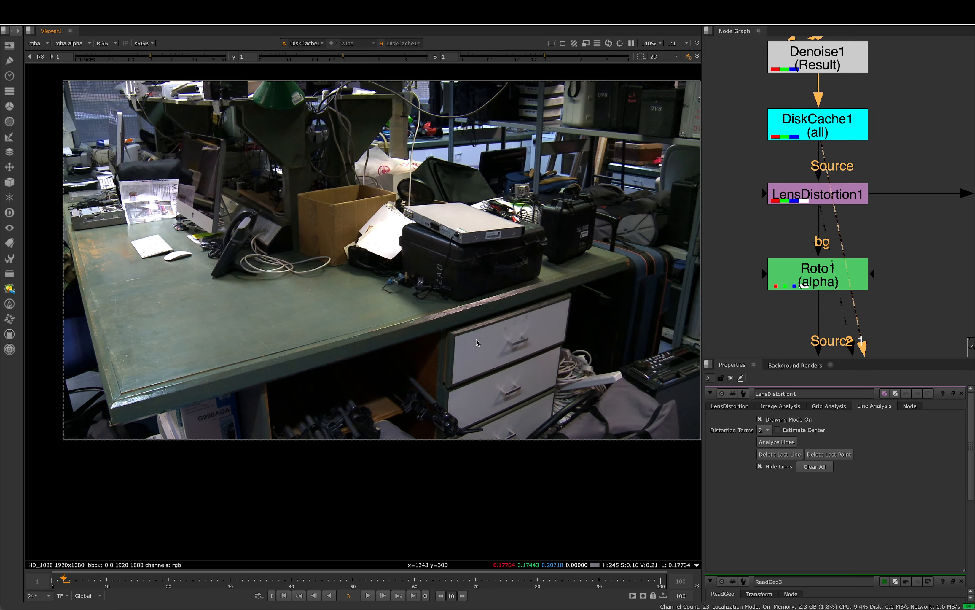
- Open Roto1, examine its shape around the computer monitor, and view the node's output and alpha channel
{"action": "left_click", "coordinate": [809, 277]}
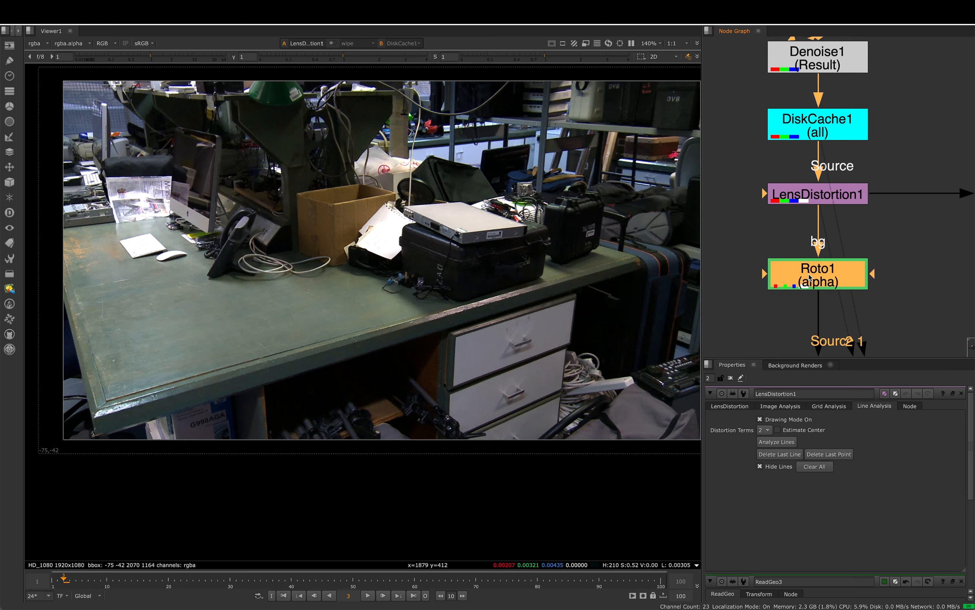
{"action": "double_click", "coordinate": [810, 278]}
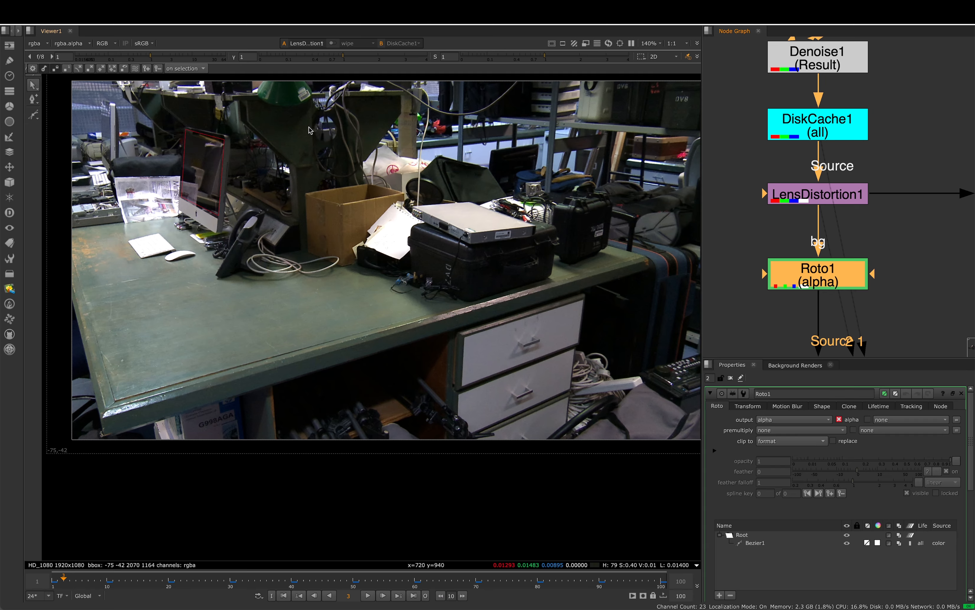
{"action": "middle_click_drag", "start_coordinate": [326, 207], "coordinate": [256, 184], "text": "alt"}
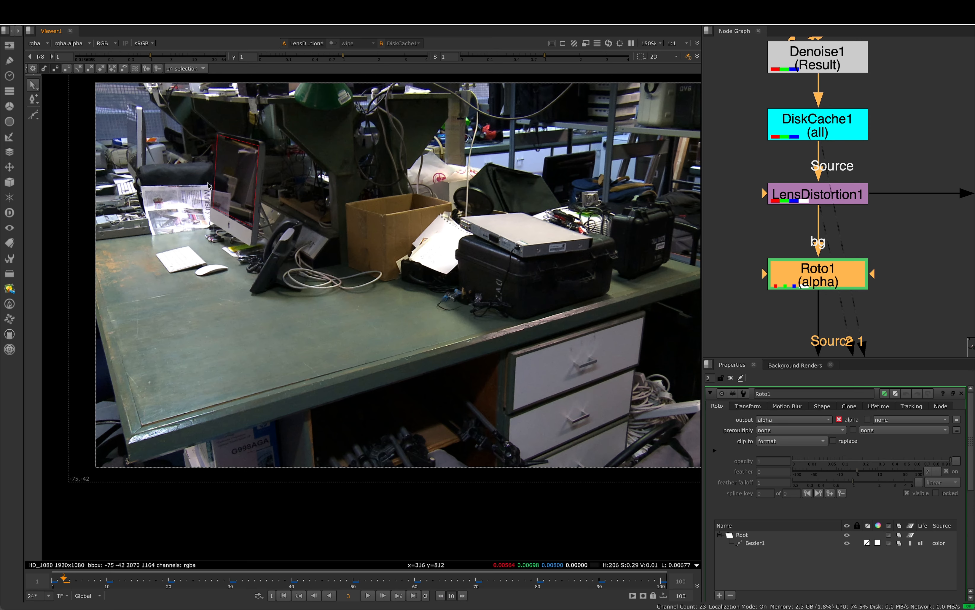
{"action": "middle_click_drag", "start_coordinate": [238, 167], "coordinate": [242, 171]}
{"action": "middle_click_drag", "start_coordinate": [374, 191], "coordinate": [347, 194]}
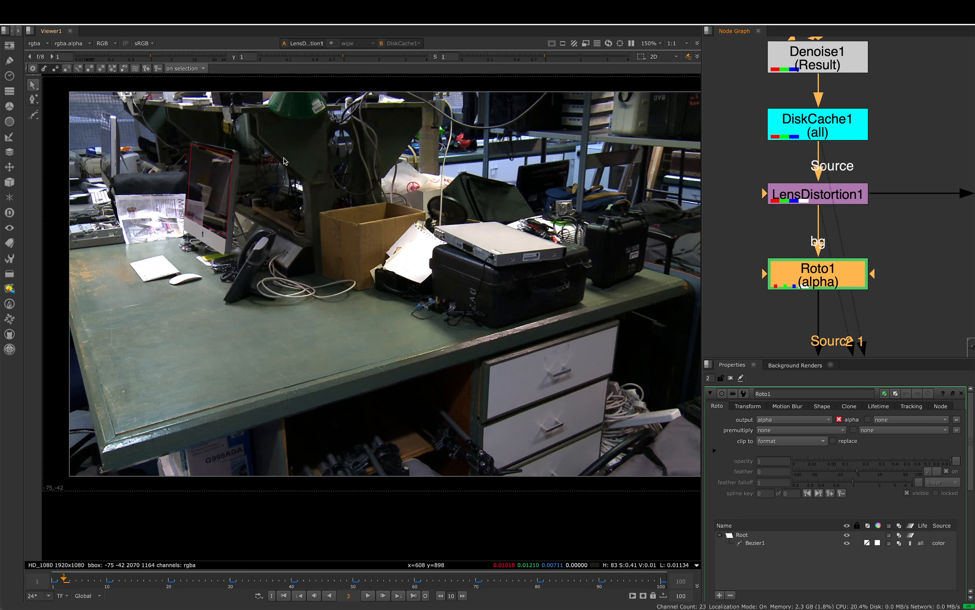
{"action": "key", "text": "1"}
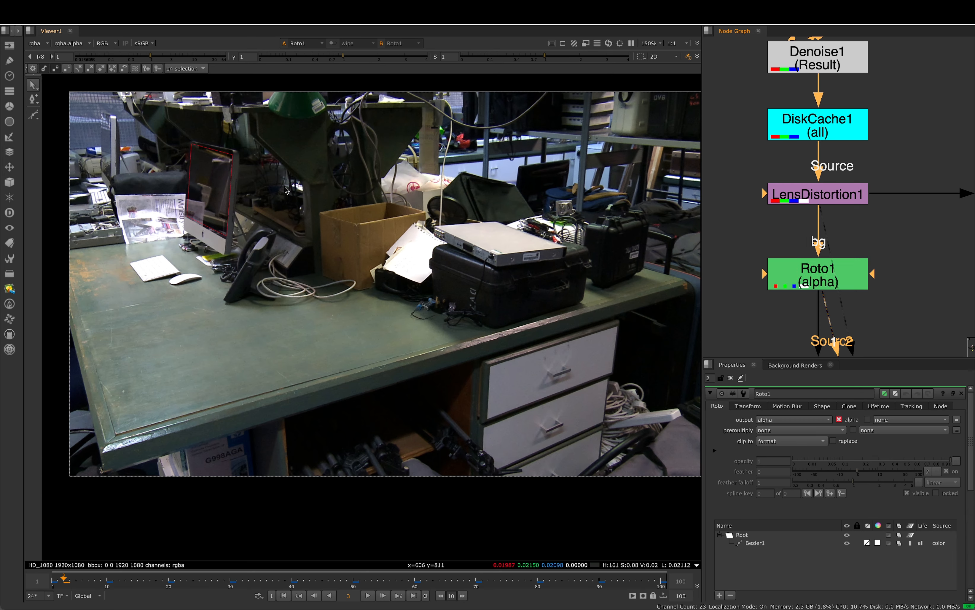
{"action": "key", "text": "a"}
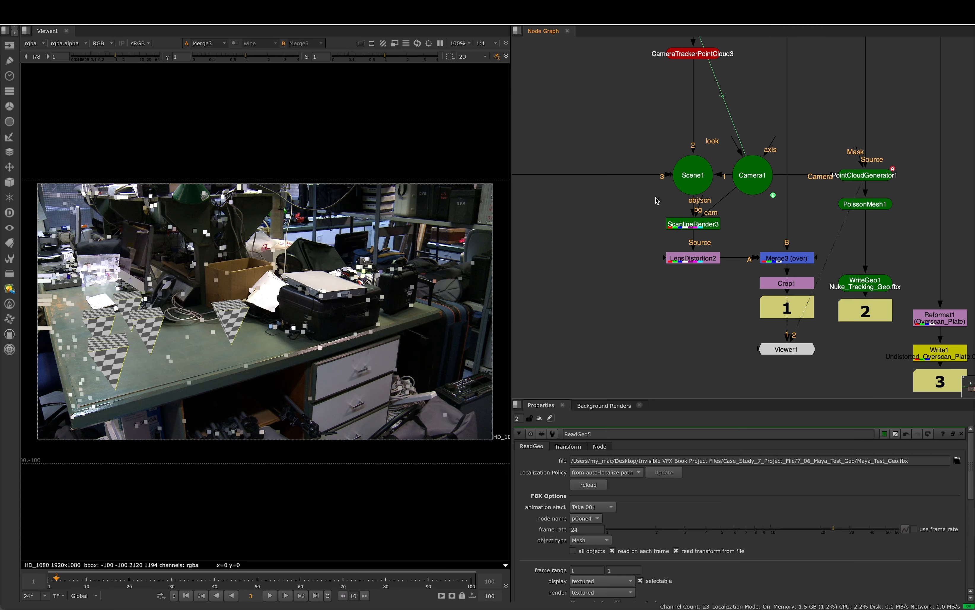
- Examine the checkerboard cones and tracking points over the desk in the Merge3 composite and in the 3D view
{"action": "middle_click_drag", "start_coordinate": [657, 201], "coordinate": [657, 247]}
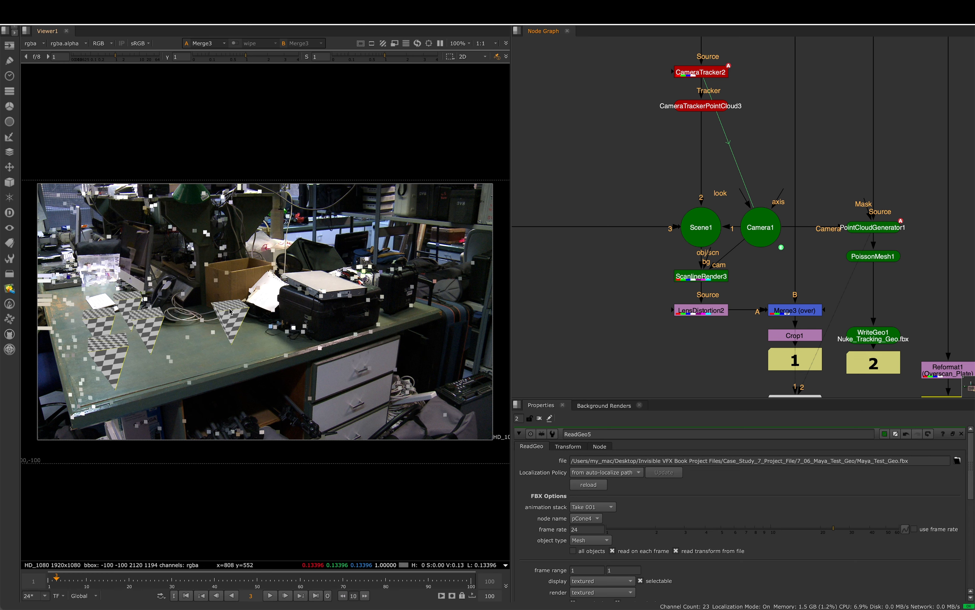
{"action": "middle_click_drag", "start_coordinate": [75, 328], "coordinate": [103, 323]}
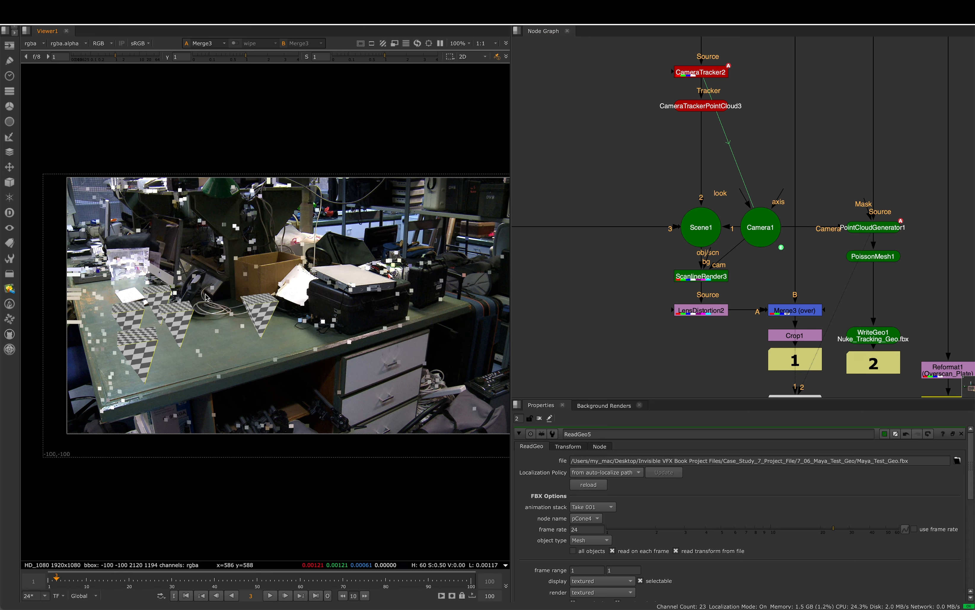
{"action": "key", "text": "Tab"}
{"action": "left_click_drag", "start_coordinate": [309, 275], "coordinate": [418, 310], "text": "super"}
{"action": "scroll", "coordinate": [418, 310], "scroll_direction": "up", "scroll_amount": 10}
{"action": "middle_click_drag", "start_coordinate": [418, 309], "coordinate": [355, 306]}
{"action": "scroll", "coordinate": [349, 302], "scroll_direction": "down", "scroll_amount": 6}
{"action": "left_click_drag", "start_coordinate": [322, 278], "coordinate": [242, 290], "text": "super"}
- Scrub through the shot to check how well the checkerboard cones stick to the tabletop near its front edge
{"action": "left_click_drag", "start_coordinate": [287, 580], "coordinate": [284, 580]}
{"action": "left_click_drag", "start_coordinate": [167, 583], "coordinate": [190, 590]}
{"action": "scroll", "coordinate": [250, 343], "scroll_direction": "up", "scroll_amount": 5}
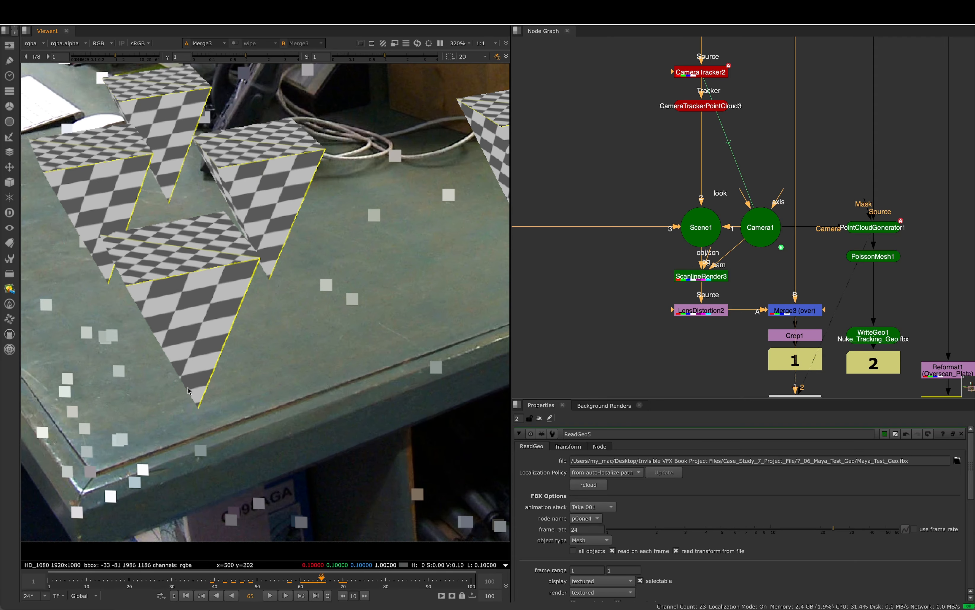
{"action": "left_click_drag", "start_coordinate": [259, 383], "coordinate": [256, 293], "text": "alt"}
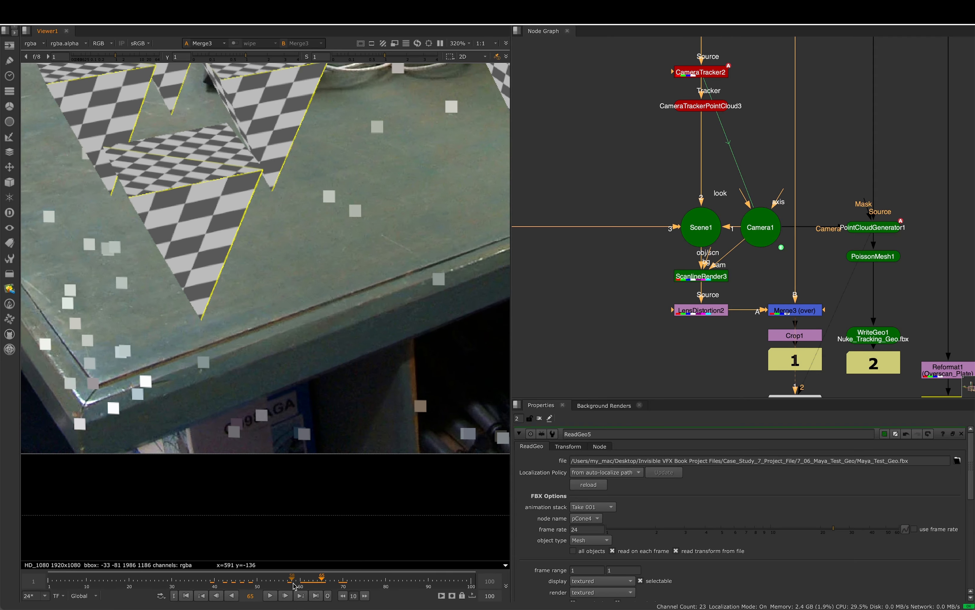
{"action": "left_click_drag", "start_coordinate": [322, 578], "coordinate": [279, 580]}
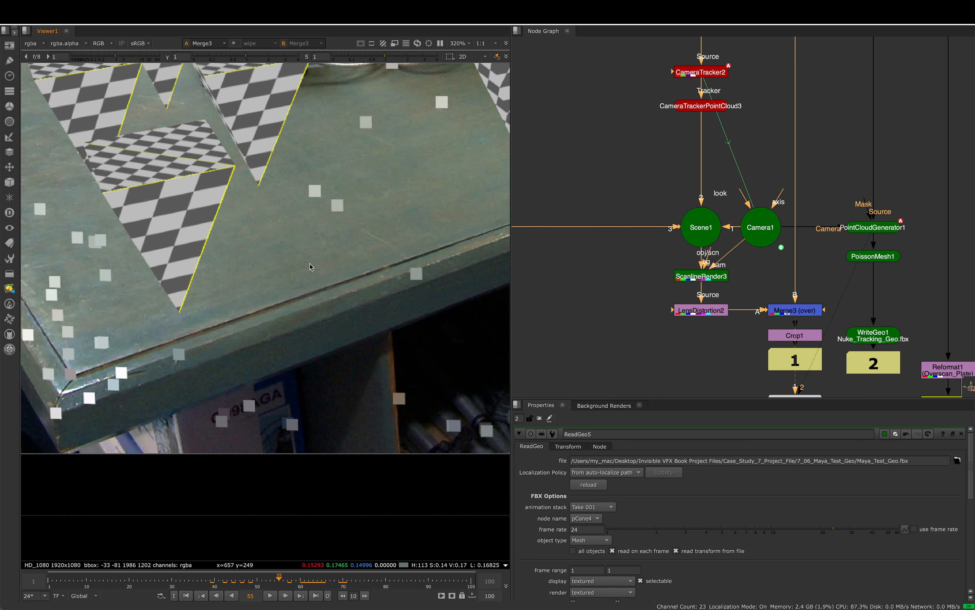
{"action": "scroll", "coordinate": [270, 285], "scroll_direction": "down", "scroll_amount": 4}
{"action": "left_click_drag", "start_coordinate": [269, 283], "coordinate": [212, 356], "text": "alt"}
{"action": "left_click_drag", "start_coordinate": [279, 583], "coordinate": [324, 592]}
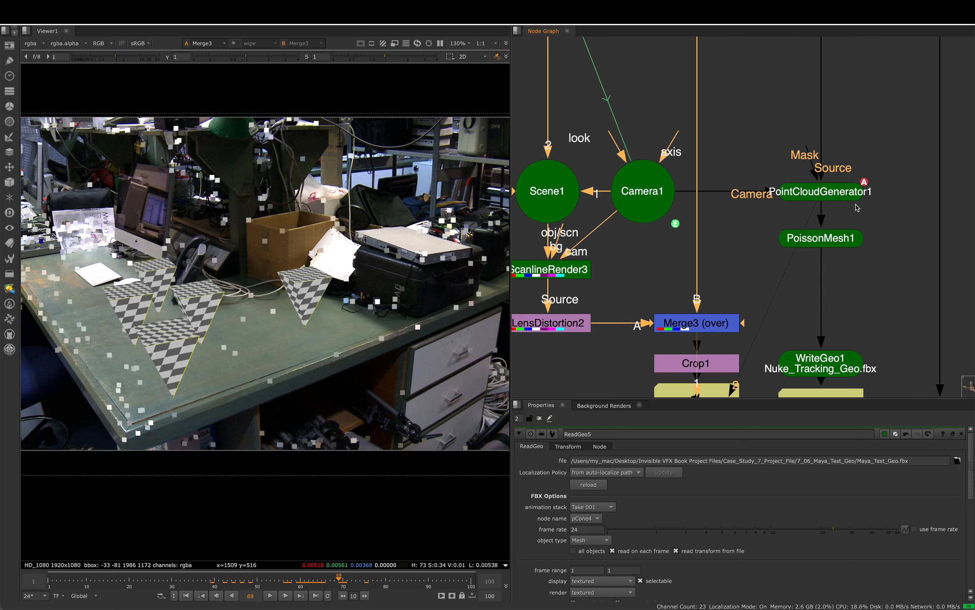
- View the PointCloudGenerator1 output and examine the dense point cloud of the desk in 3D
{"action": "left_click_drag", "start_coordinate": [898, 139], "coordinate": [739, 292]}
{"action": "key", "text": "f"}
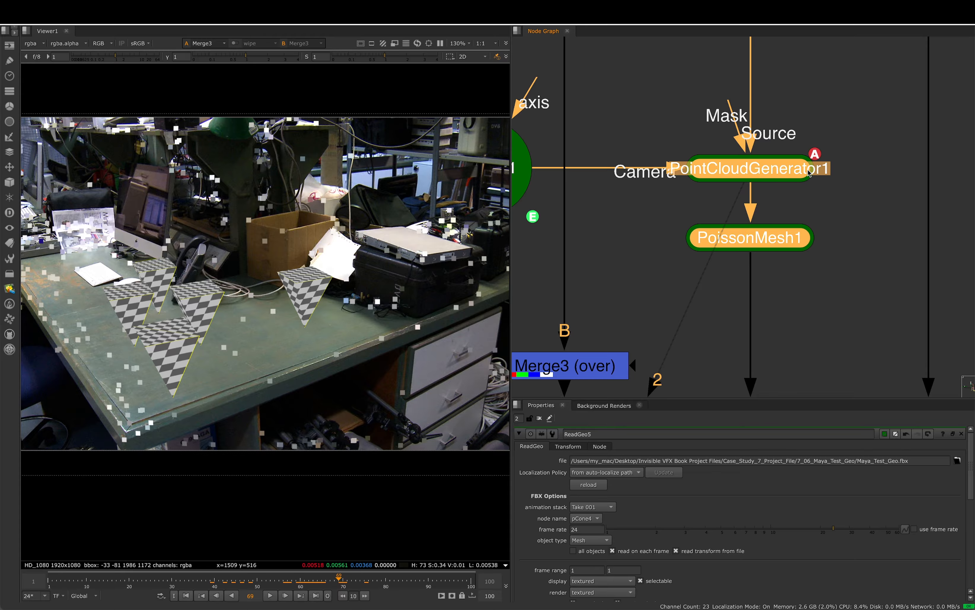
{"action": "left_click", "coordinate": [787, 171]}
{"action": "key", "text": "1"}
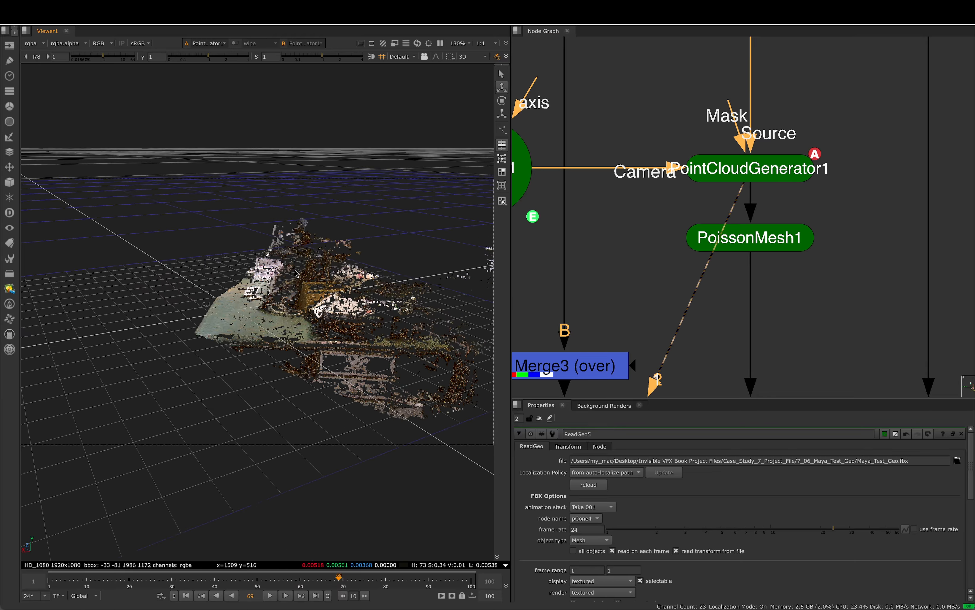
{"action": "scroll", "coordinate": [354, 280], "scroll_direction": "up", "scroll_amount": 3}
{"action": "left_click_drag", "start_coordinate": [354, 279], "coordinate": [420, 258], "text": "super"}
- View the PoissonMesh1 output and examine the generated desk mesh from several angles
{"action": "left_click", "coordinate": [759, 243]}
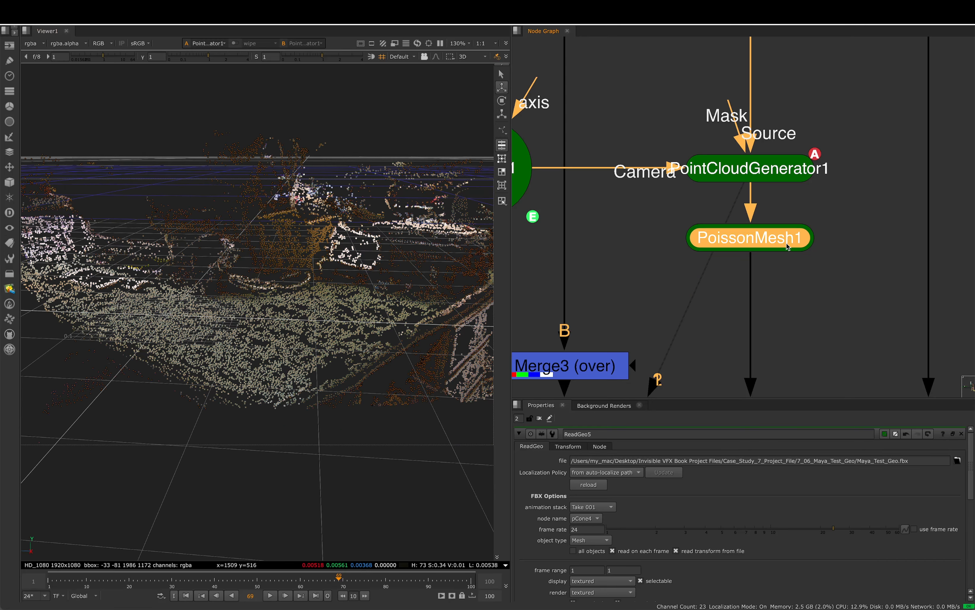
{"action": "scroll", "coordinate": [825, 219], "scroll_direction": "down", "scroll_amount": 5}
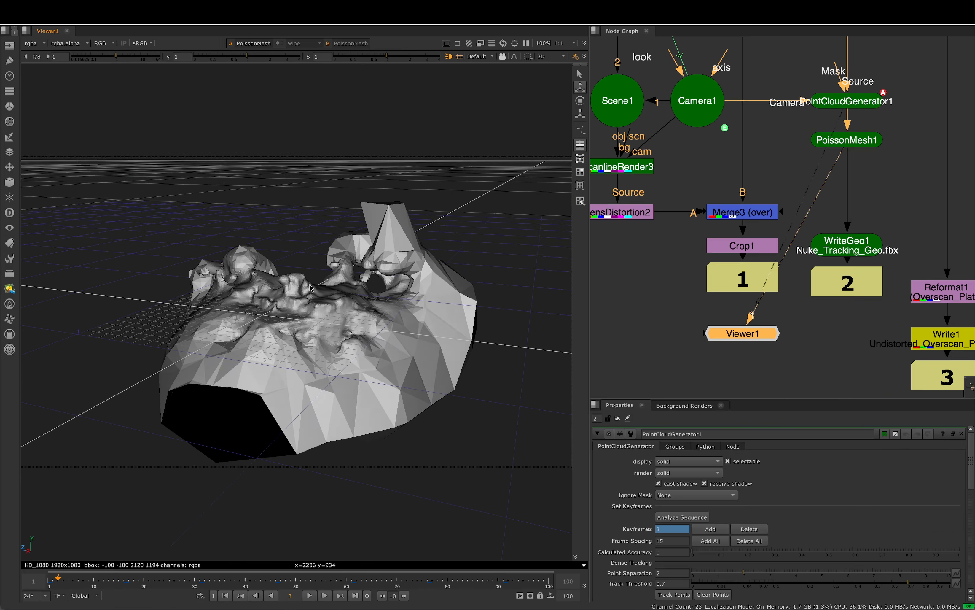
{"action": "left_click_drag", "start_coordinate": [307, 307], "coordinate": [319, 286], "text": "super"}
{"action": "scroll", "coordinate": [328, 312], "scroll_direction": "up", "scroll_amount": 8}
{"action": "scroll", "coordinate": [316, 303], "scroll_direction": "down", "scroll_amount": 5}
{"action": "scroll", "coordinate": [402, 277], "scroll_direction": "up", "scroll_amount": 5}
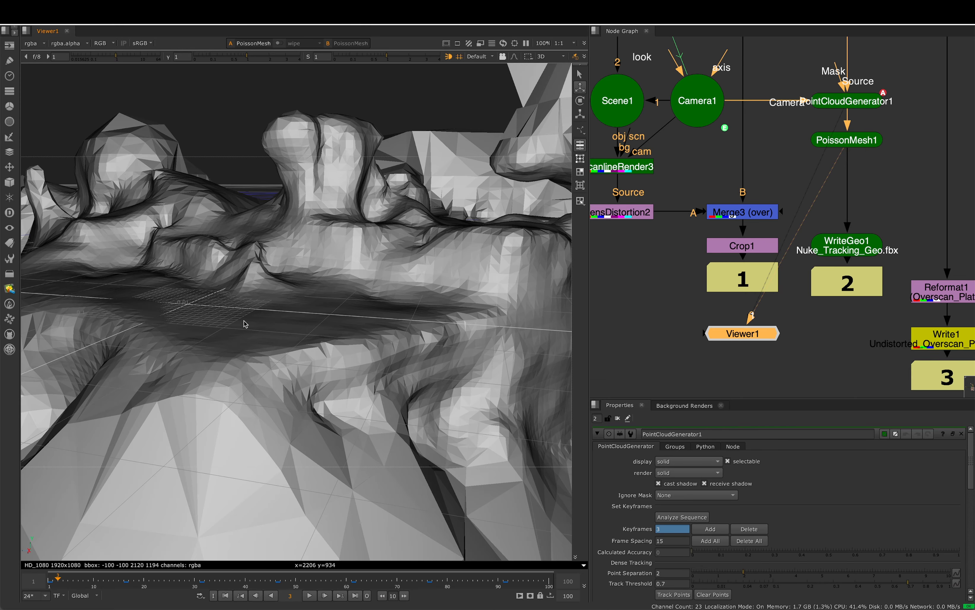
{"action": "scroll", "coordinate": [271, 290], "scroll_direction": "up", "scroll_amount": 2}
- Open the settings of the WriteGeo1 mesh export node and the Reformat1 overscan plate node
{"action": "left_click", "coordinate": [858, 249]}
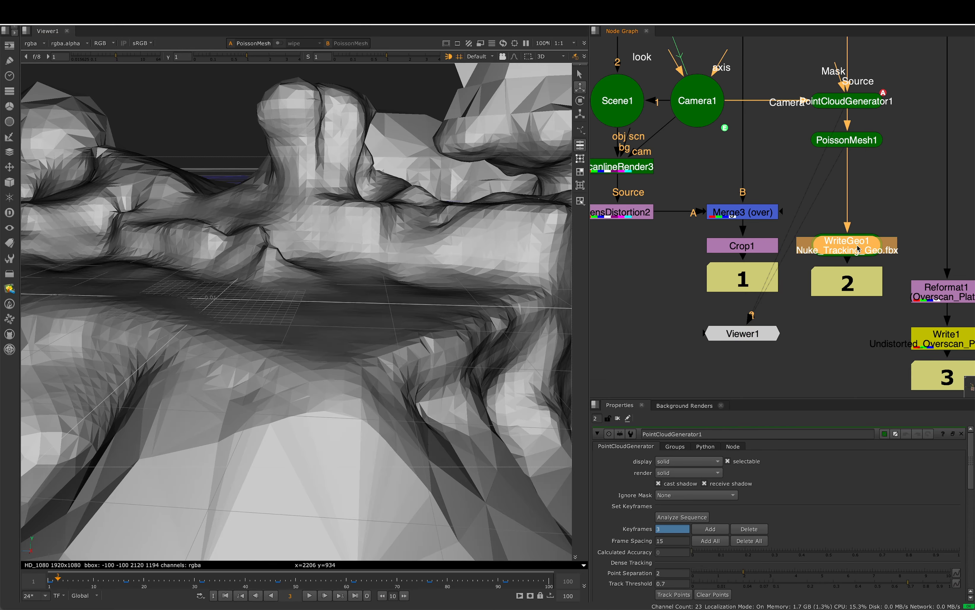
{"action": "scroll", "coordinate": [840, 255], "scroll_direction": "up", "scroll_amount": 2}
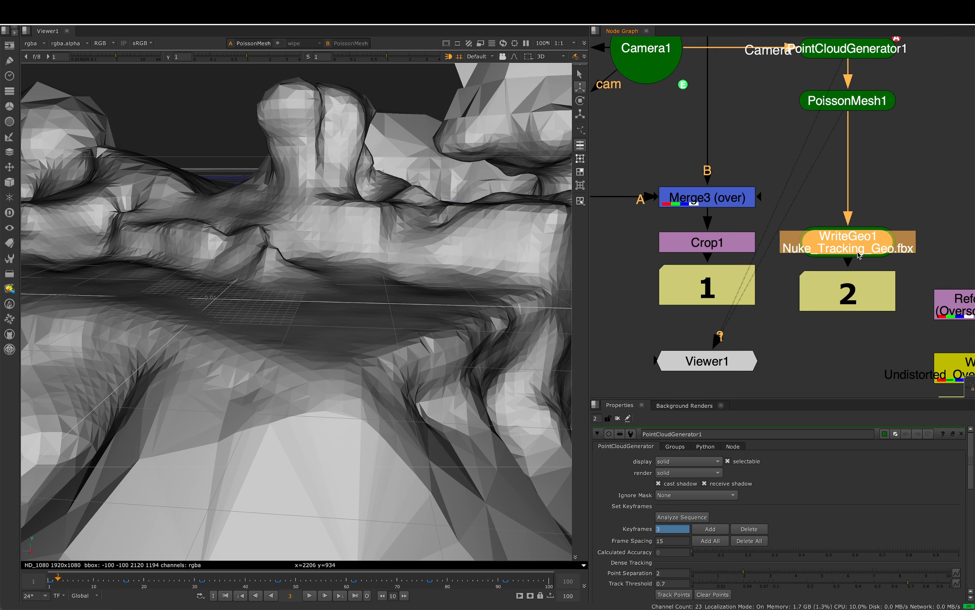
{"action": "double_click", "coordinate": [852, 242]}
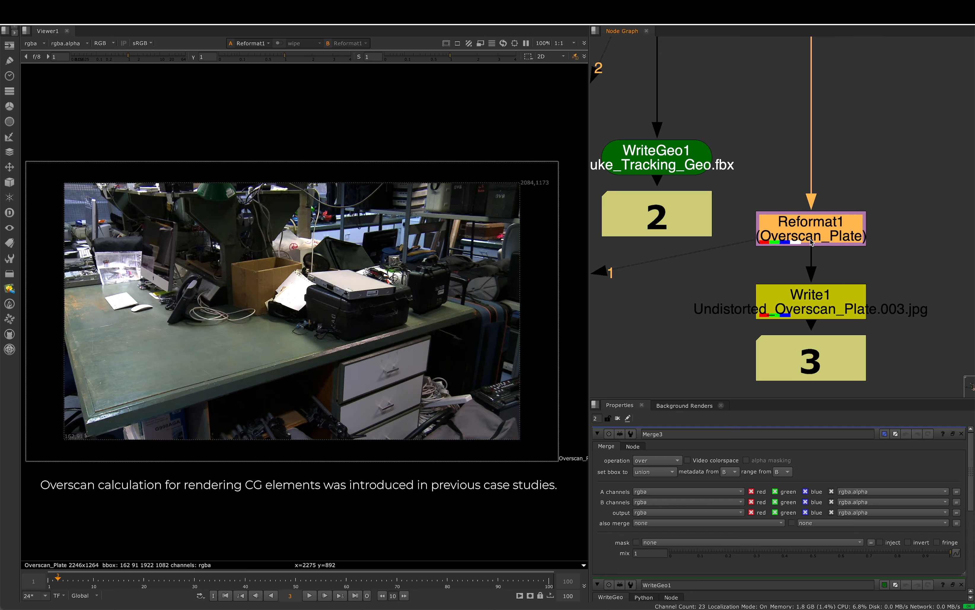
{"action": "double_click", "coordinate": [819, 237]}
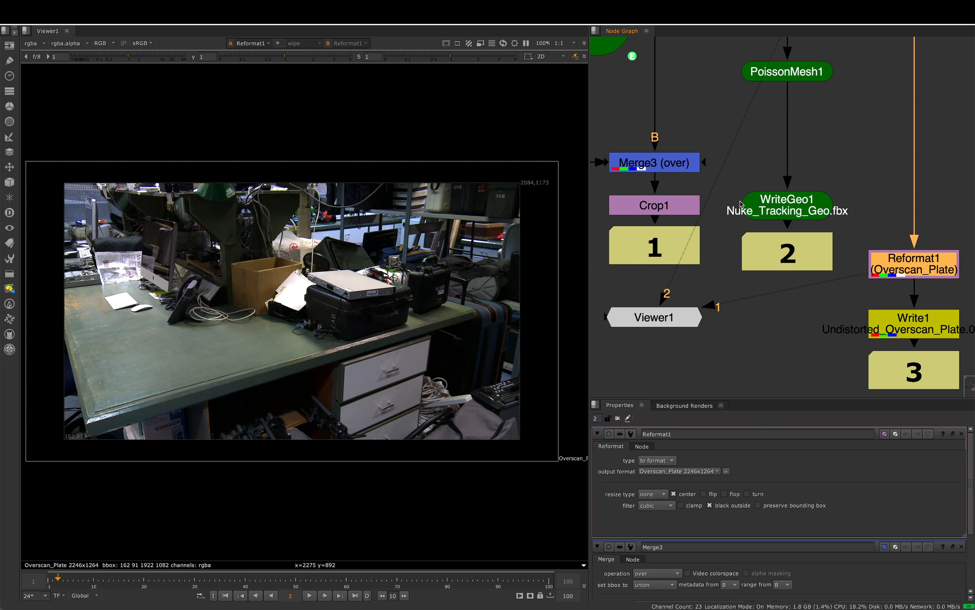
- View the original workshop plate from Read1 to compare it with the overscan plate
{"action": "scroll", "coordinate": [745, 200], "scroll_direction": "down", "scroll_amount": 5}
{"action": "middle_click_drag", "start_coordinate": [643, 60], "coordinate": [693, 196]}
{"action": "middle_click_drag", "start_coordinate": [683, 64], "coordinate": [689, 295]}
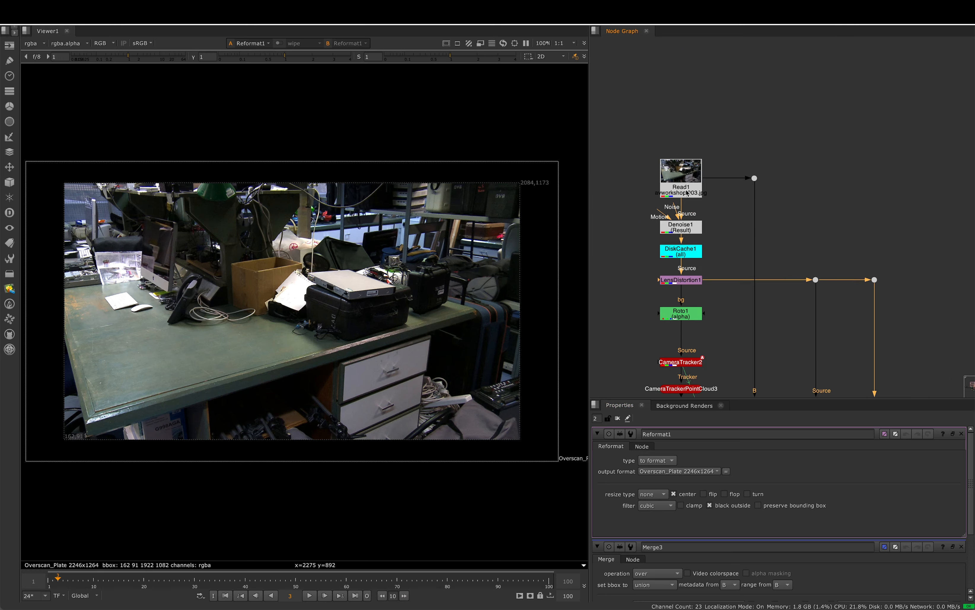
{"action": "left_click", "coordinate": [684, 192]}
{"action": "key", "text": "1"}
- View the undistorted output of LensDistortion1 and compare it with the Reformat1 overscan plate
{"action": "middle_click_drag", "start_coordinate": [705, 306], "coordinate": [729, 199]}
{"action": "scroll", "coordinate": [738, 167], "scroll_direction": "down", "scroll_amount": 3}
{"action": "scroll", "coordinate": [726, 188], "scroll_direction": "up", "scroll_amount": 3}
{"action": "scroll", "coordinate": [730, 199], "scroll_direction": "up", "scroll_amount": 2}
{"action": "left_click", "coordinate": [703, 144]}
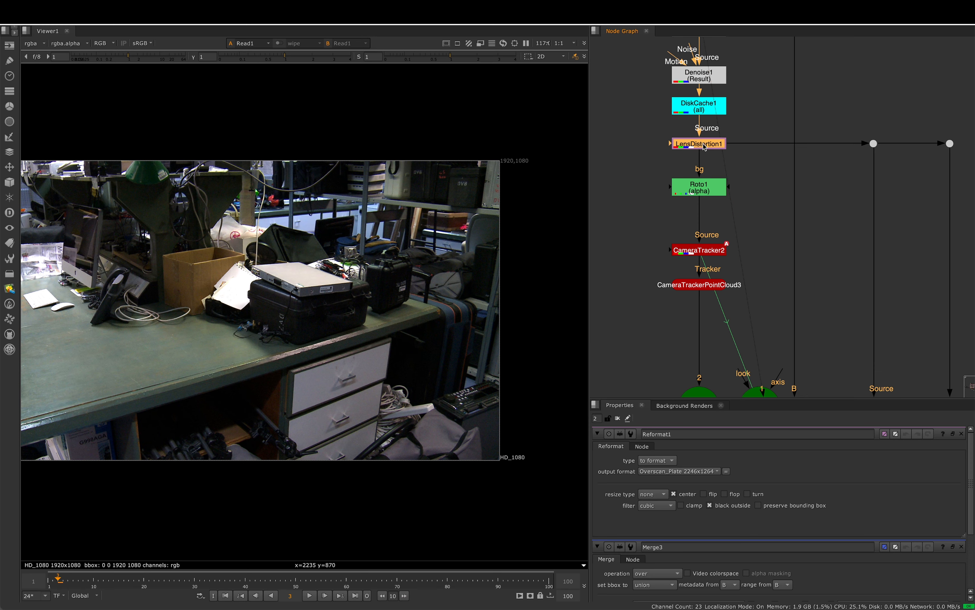
{"action": "key", "text": "1"}
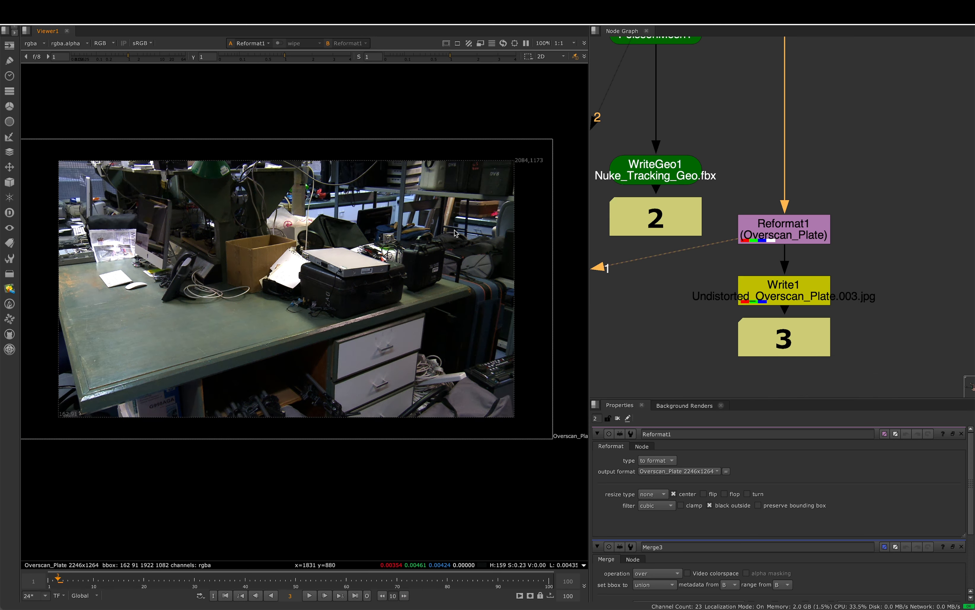
{"action": "left_click", "coordinate": [811, 225]}
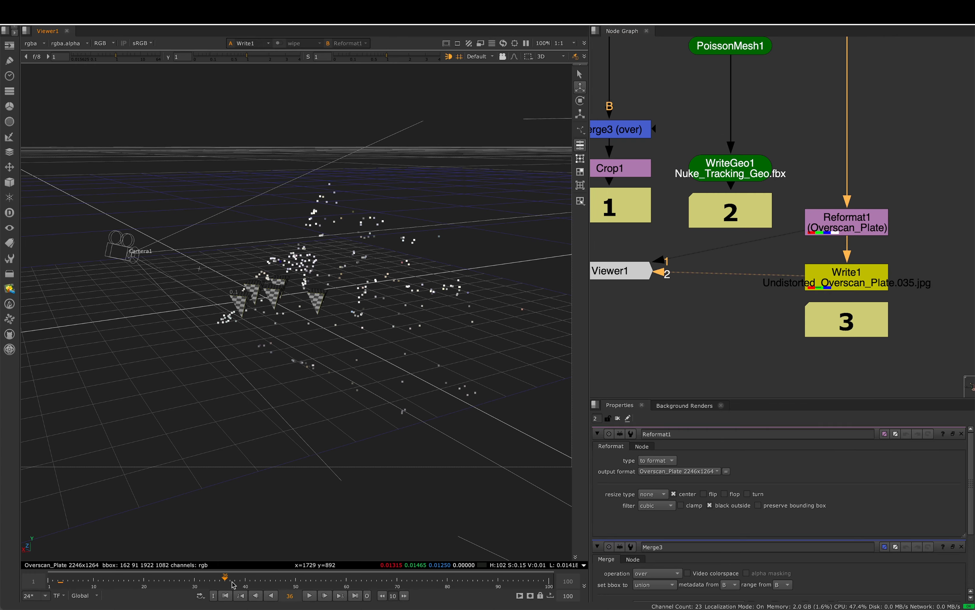
- Open Camera1's settings and scrub through the shot in the 3D view to examine the tracked camera and point cloud
{"action": "left_click_drag", "start_coordinate": [234, 582], "coordinate": [245, 584]}
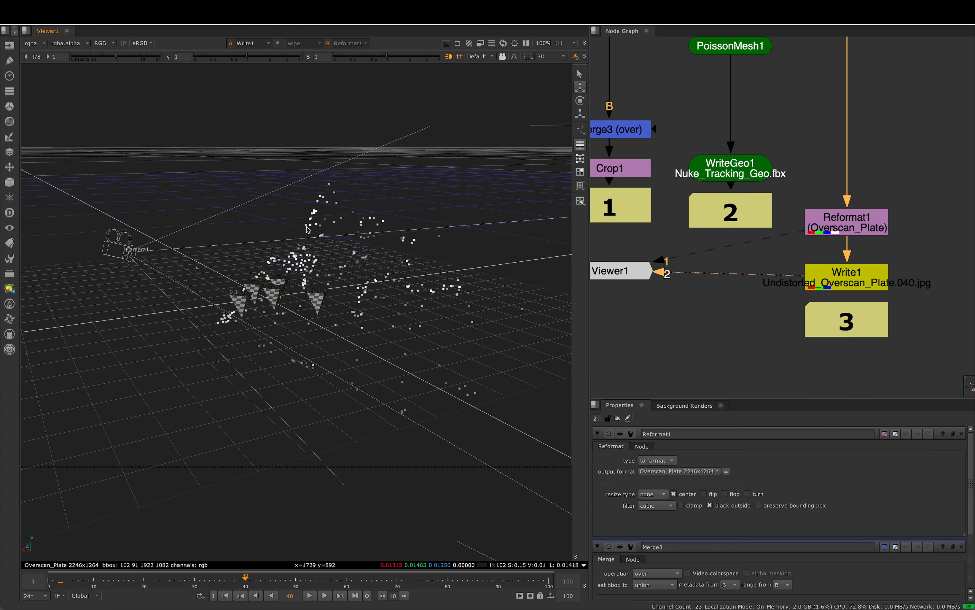
{"action": "mouse_move", "coordinate": [301, 235]}
{"action": "left_mouse_down", "text": "super"}
{"action": "mouse_move", "coordinate": [365, 232]}
{"action": "mouse_move", "coordinate": [315, 232]}
{"action": "left_mouse_up", "text": "super"}
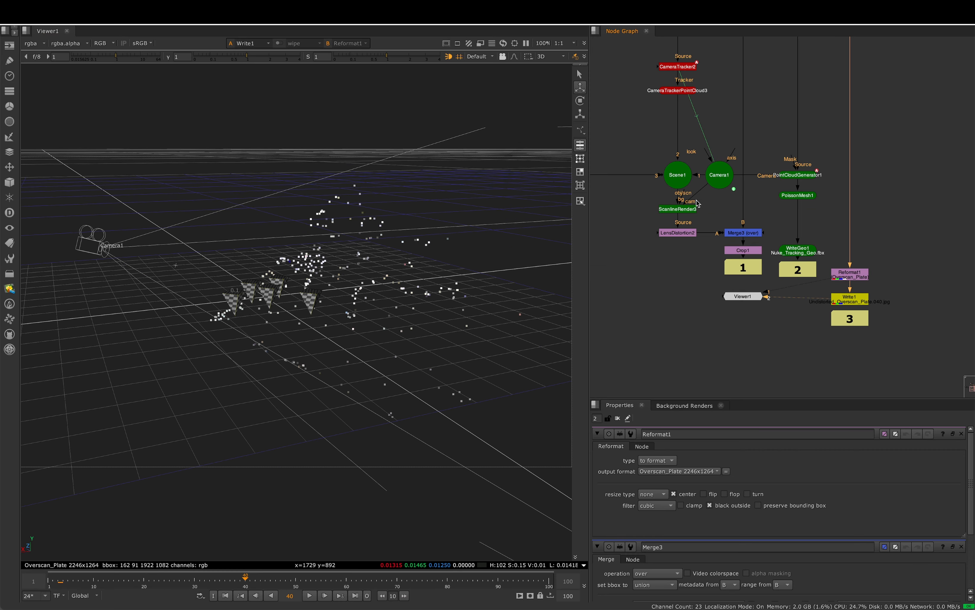
{"action": "scroll", "coordinate": [702, 192], "scroll_direction": "up", "scroll_amount": 5}
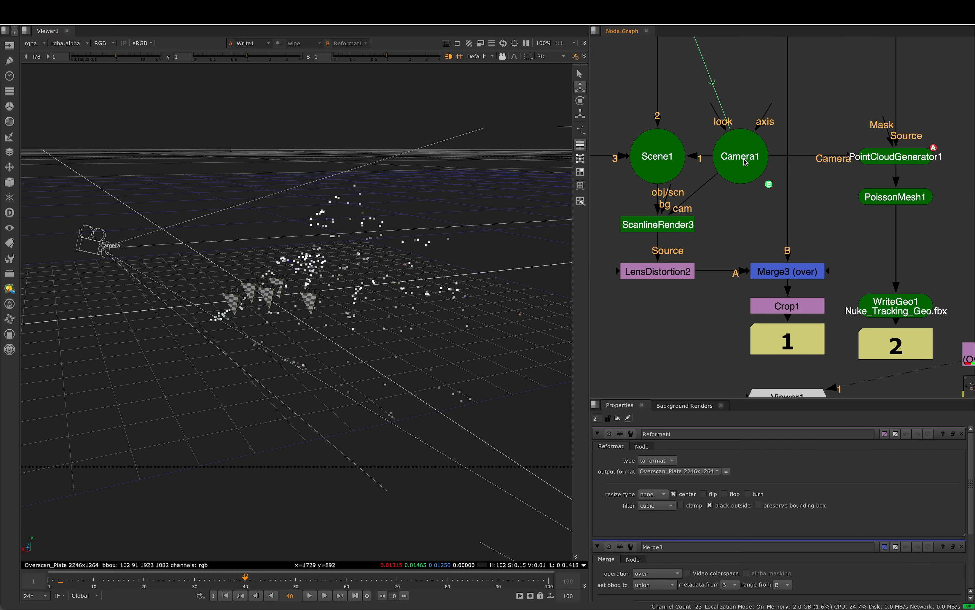
{"action": "double_click", "coordinate": [744, 158]}
{"action": "left_click_drag", "start_coordinate": [152, 293], "coordinate": [210, 291], "text": "super"}
{"action": "left_click_drag", "start_coordinate": [382, 587], "coordinate": [269, 573]}
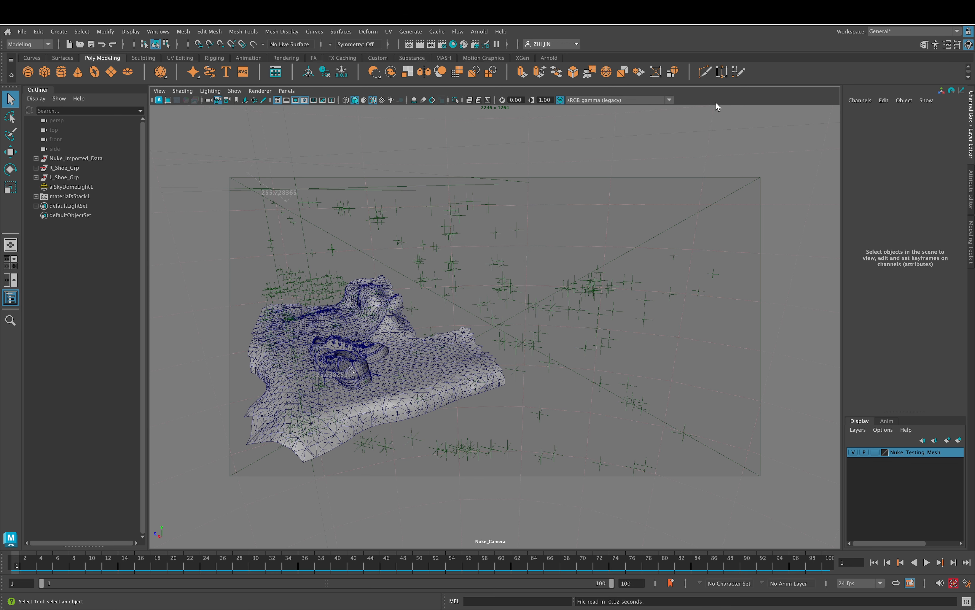
- Switch to Maya, scrub the imported tracking scene through Nuke_Camera, and expand the Nuke_Imported_Data group
{"action": "left_click_drag", "start_coordinate": [55, 572], "coordinate": [154, 569]}
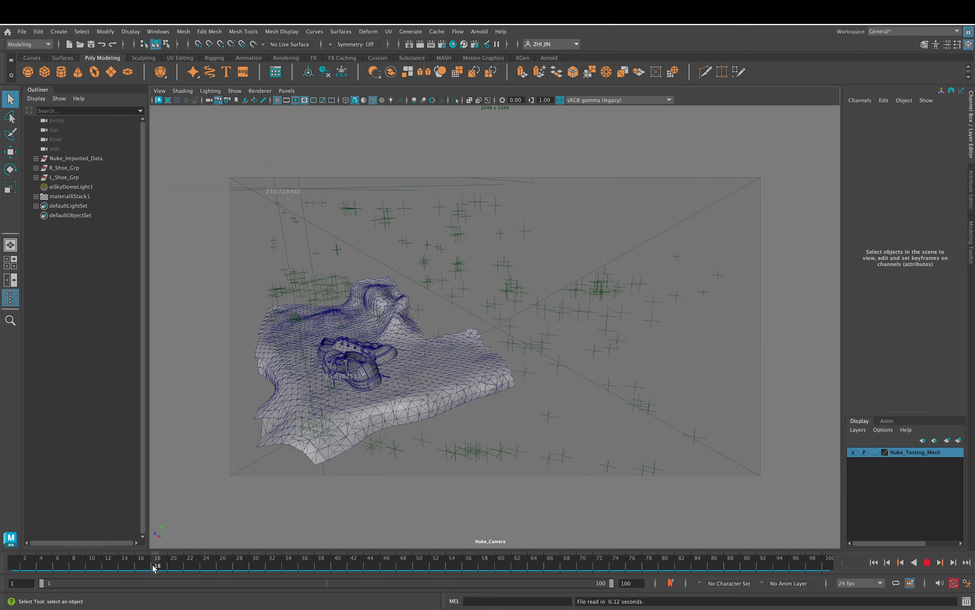
{"action": "key", "text": "Escape"}
{"action": "left_click", "coordinate": [209, 99]}
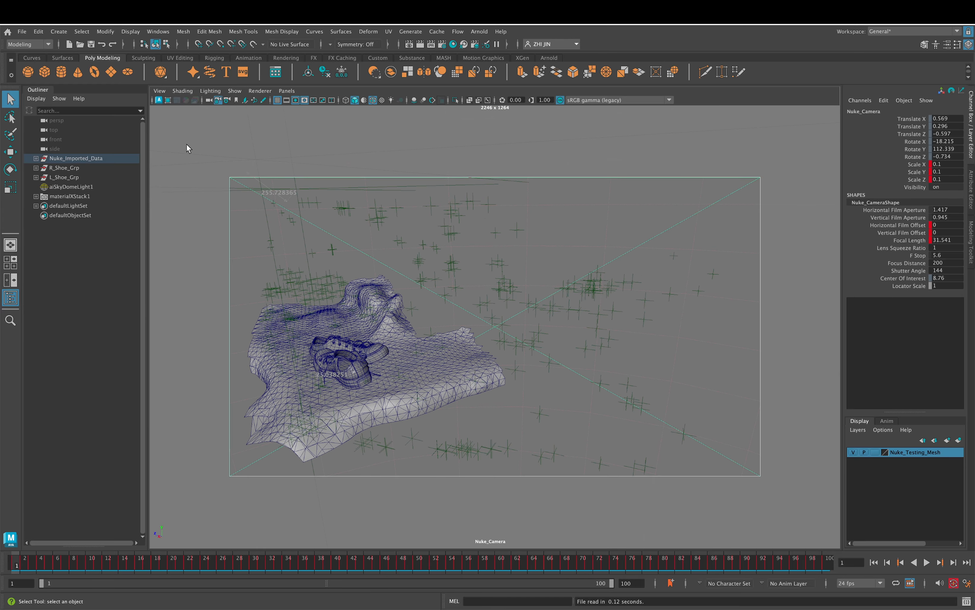
{"action": "left_click_drag", "start_coordinate": [26, 562], "coordinate": [282, 559]}
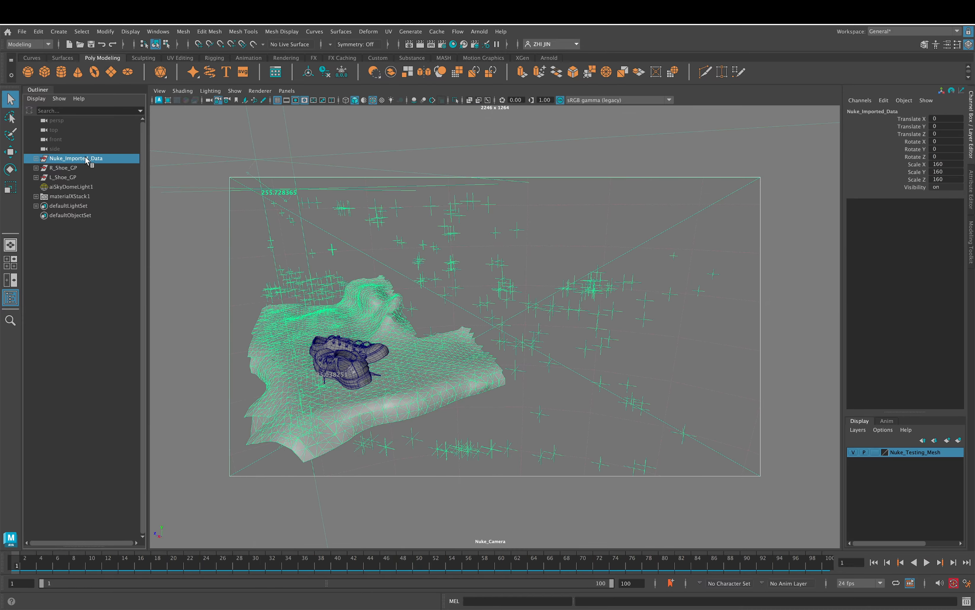
{"action": "left_click", "coordinate": [36, 158]}
{"action": "left_click", "coordinate": [74, 168]}
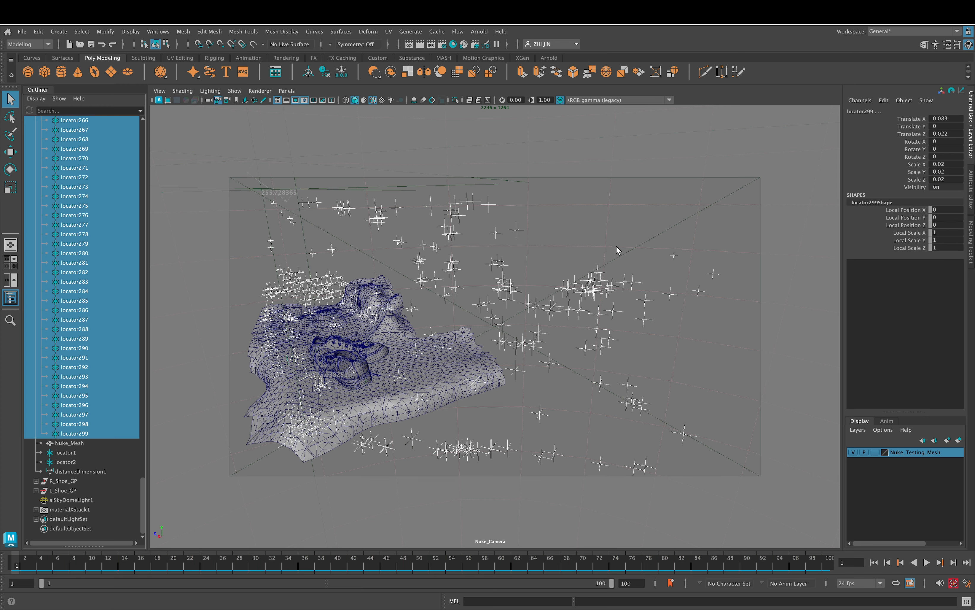
- Try a scale of 1 on X, Y and Z for all tracking locators, and restore their scale to 0.02
{"action": "left_click_drag", "start_coordinate": [946, 164], "coordinate": [949, 173]}
{"action": "double_click", "coordinate": [950, 179]}
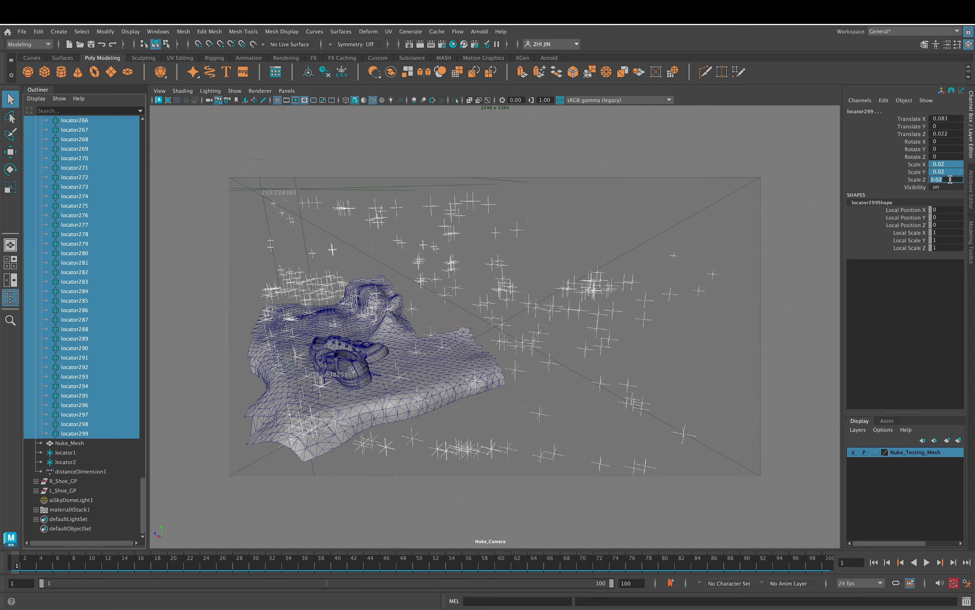
{"action": "type", "text": "1"}
{"action": "key", "text": "Return"}
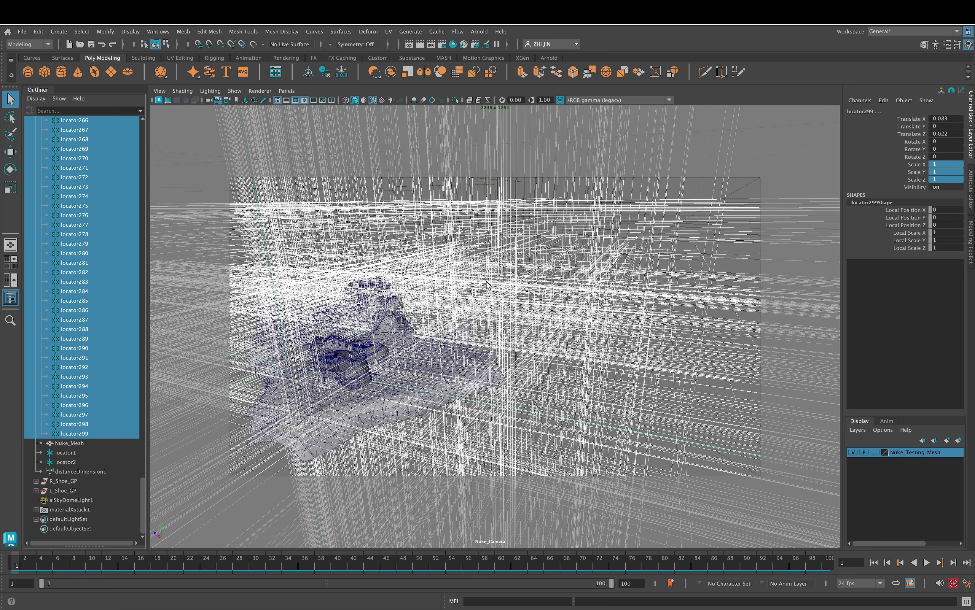
{"action": "double_click", "coordinate": [946, 171]}
{"action": "type", "text": "0.02"}
{"action": "key", "text": "Return"}
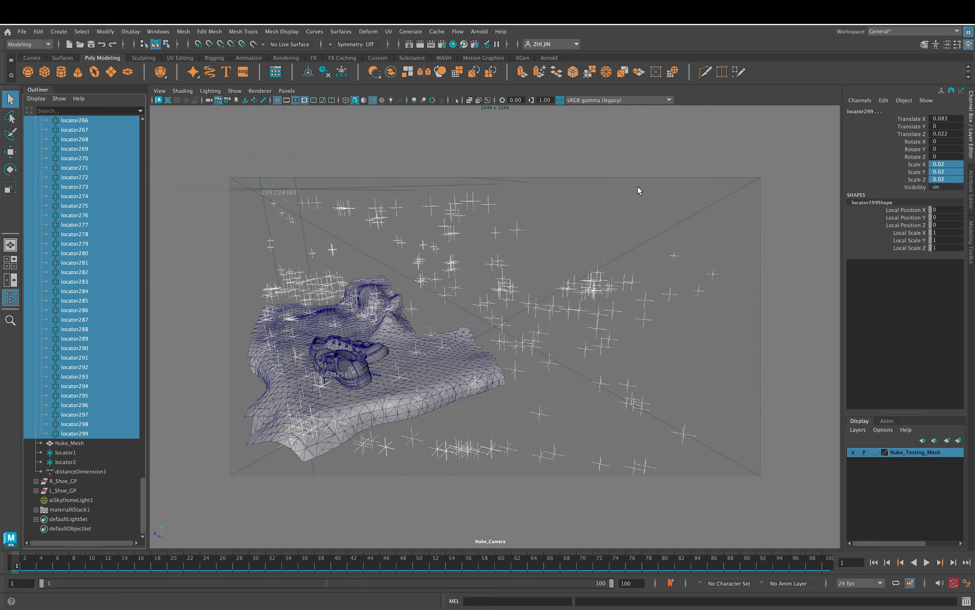
- Scrub the shot to check Nuke_Mesh and examine the shoe models on it from several angles in the perspective view
{"action": "left_click_drag", "start_coordinate": [142, 495], "coordinate": [141, 140]}
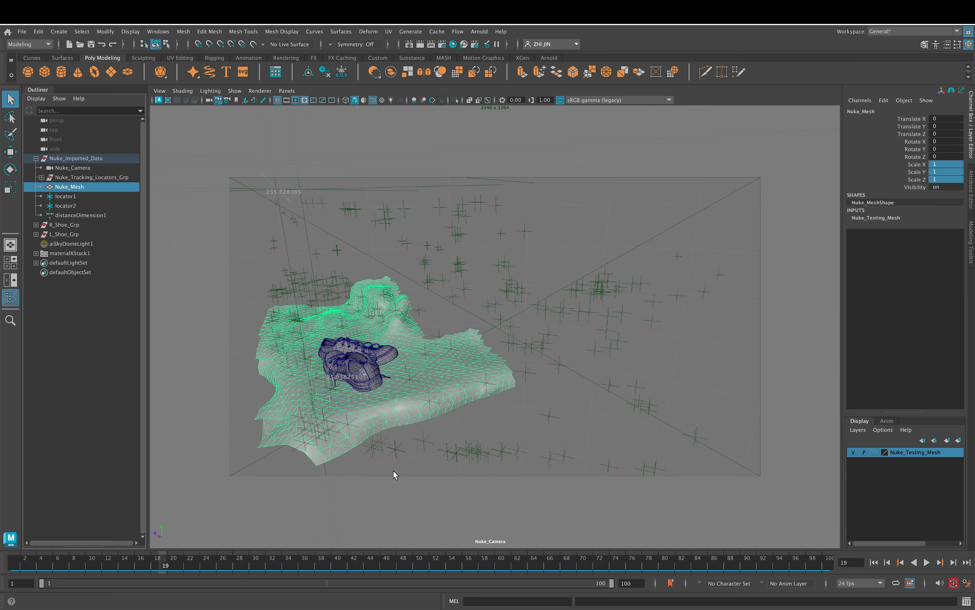
{"action": "left_click", "coordinate": [83, 568]}
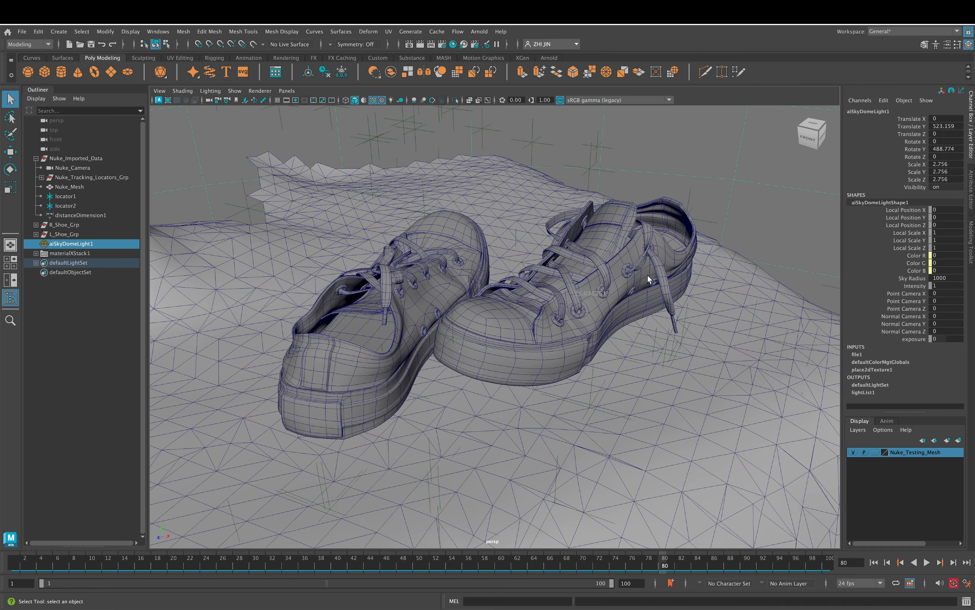
{"action": "left_click_drag", "start_coordinate": [648, 276], "coordinate": [575, 288], "text": "alt"}
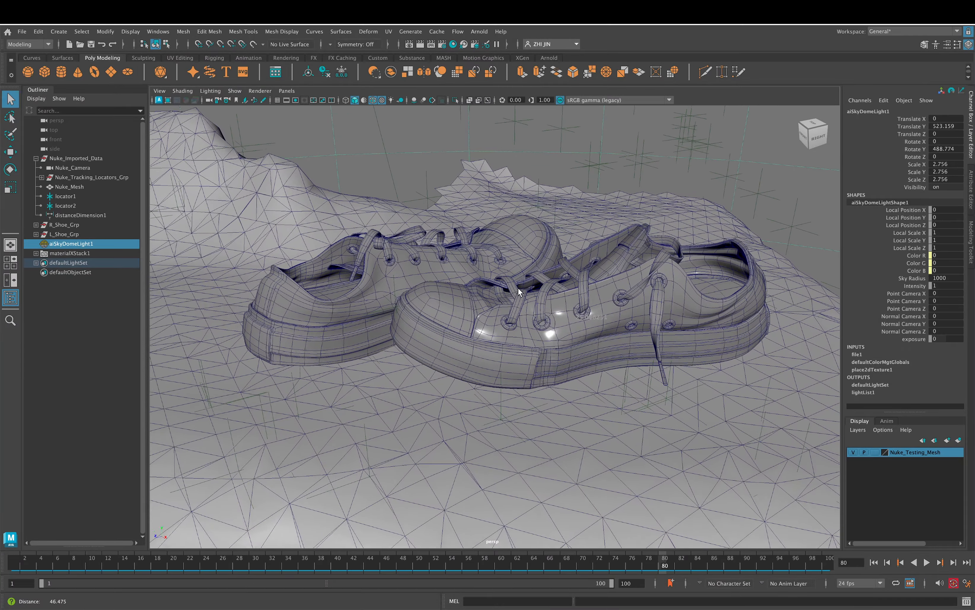
{"action": "scroll", "coordinate": [575, 291], "scroll_direction": "up", "scroll_amount": 3}
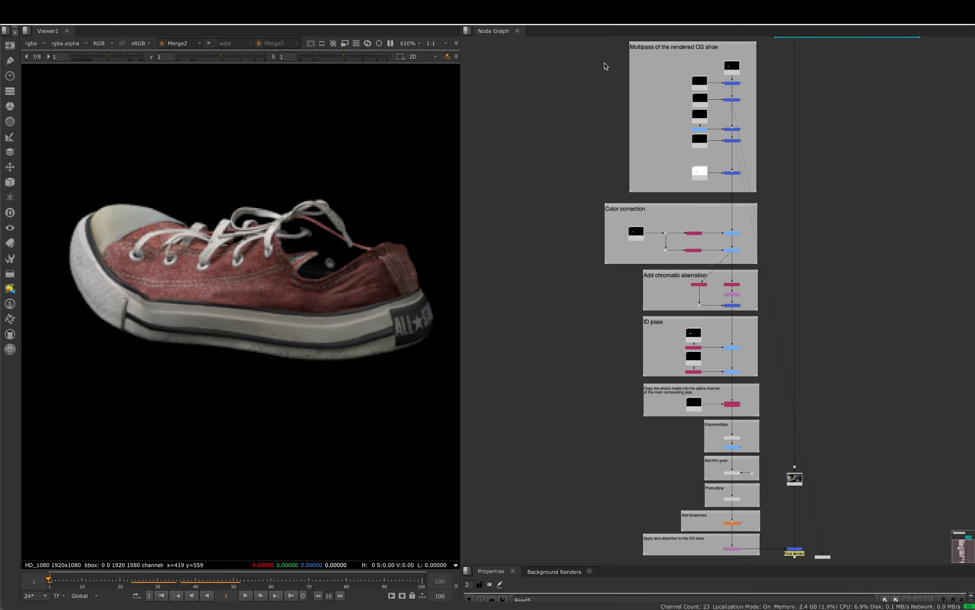
- Switch to the Nuke compositing script and review its labelled sections from the shoe multipass to the lens distortion
{"action": "scroll", "coordinate": [646, 65], "scroll_direction": "up", "scroll_amount": 3}
{"action": "middle_click_drag", "start_coordinate": [682, 64], "coordinate": [640, 108]}
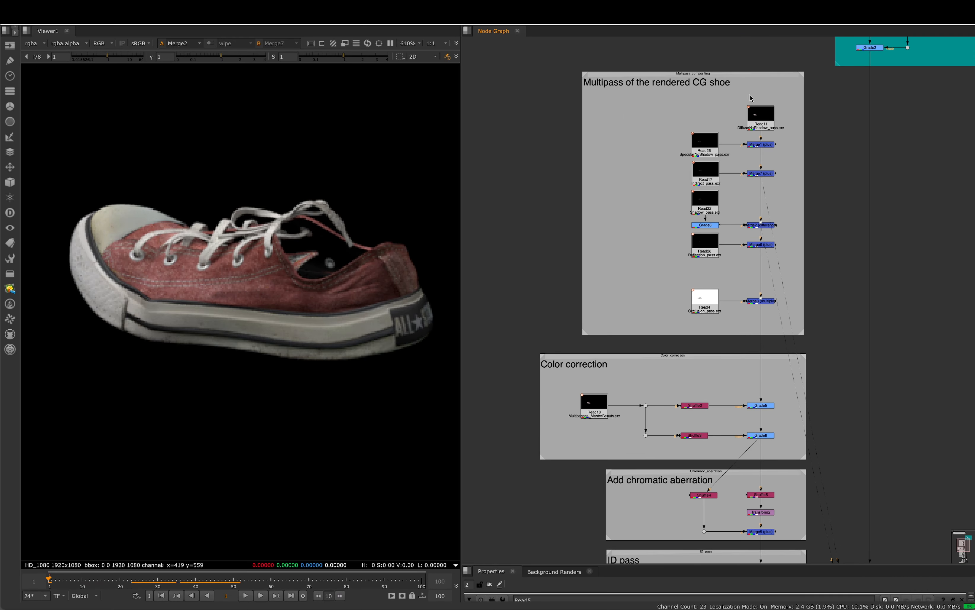
{"action": "scroll", "coordinate": [668, 145], "scroll_direction": "down", "scroll_amount": 10}
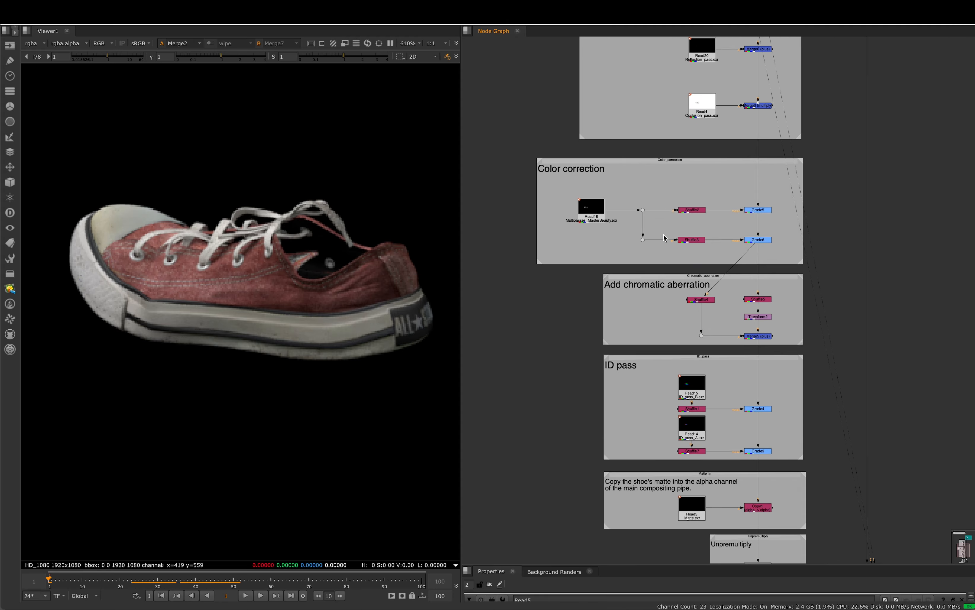
{"action": "scroll", "coordinate": [686, 210], "scroll_direction": "down", "scroll_amount": 2}
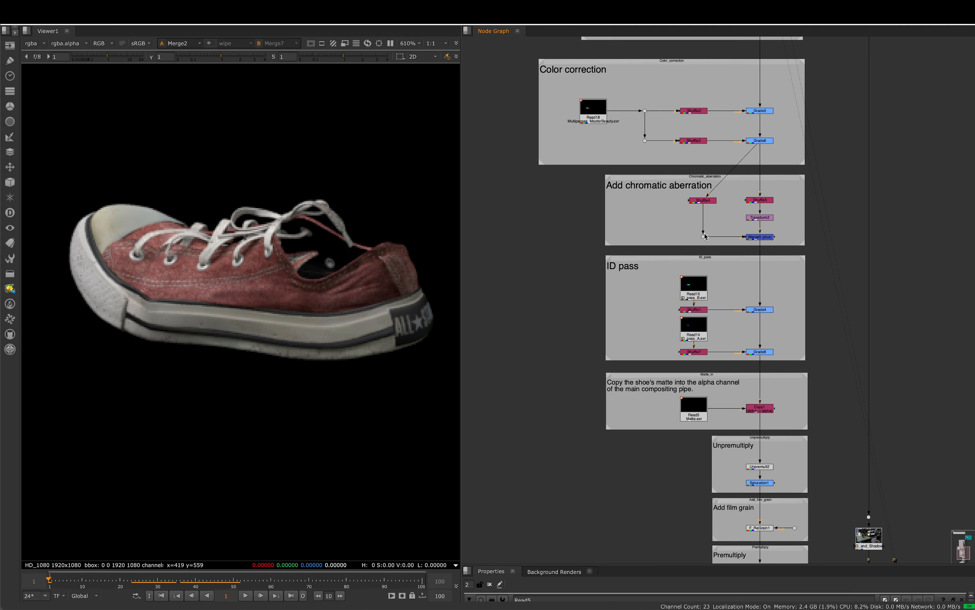
{"action": "scroll", "coordinate": [691, 230], "scroll_direction": "down", "scroll_amount": 5}
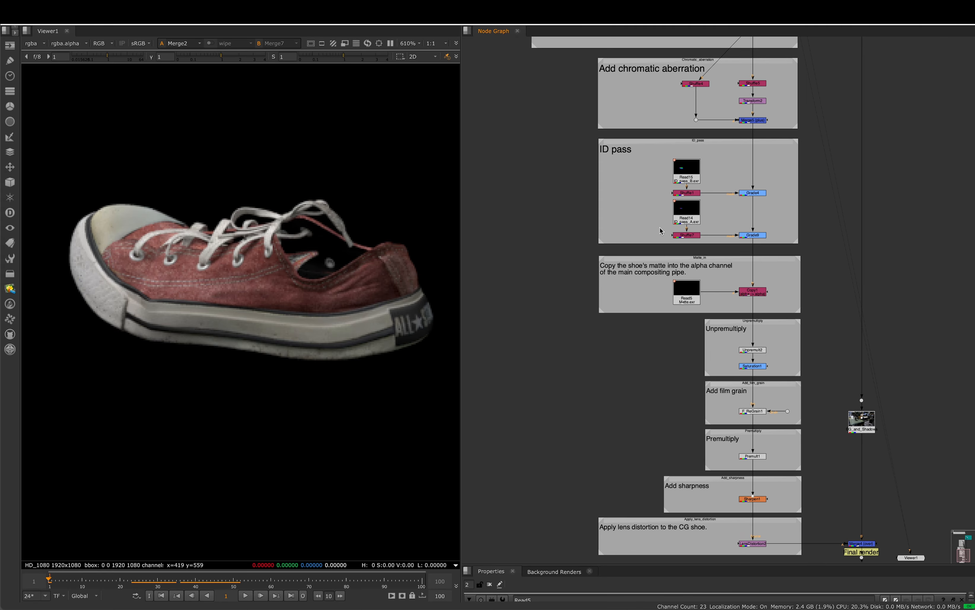
{"action": "scroll", "coordinate": [617, 258], "scroll_direction": "down", "scroll_amount": 5}
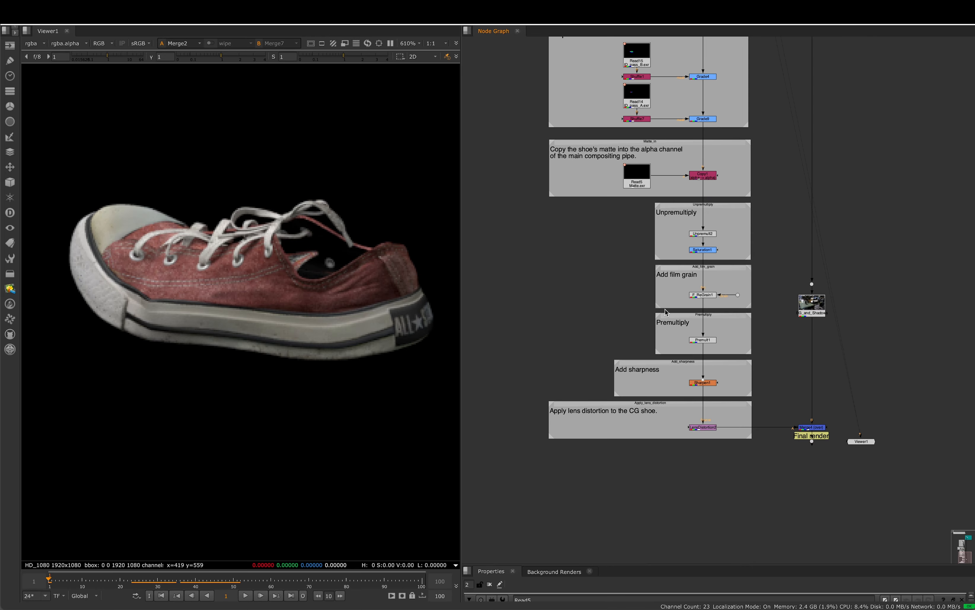
- Return to the multipass section of the CG shoe and view the DiffuseNoShadow pass from Read11
{"action": "scroll", "coordinate": [737, 309], "scroll_direction": "up", "scroll_amount": 15}
{"action": "scroll", "coordinate": [750, 311], "scroll_direction": "down", "scroll_amount": 3}
{"action": "scroll", "coordinate": [750, 311], "scroll_direction": "up", "scroll_amount": 6}
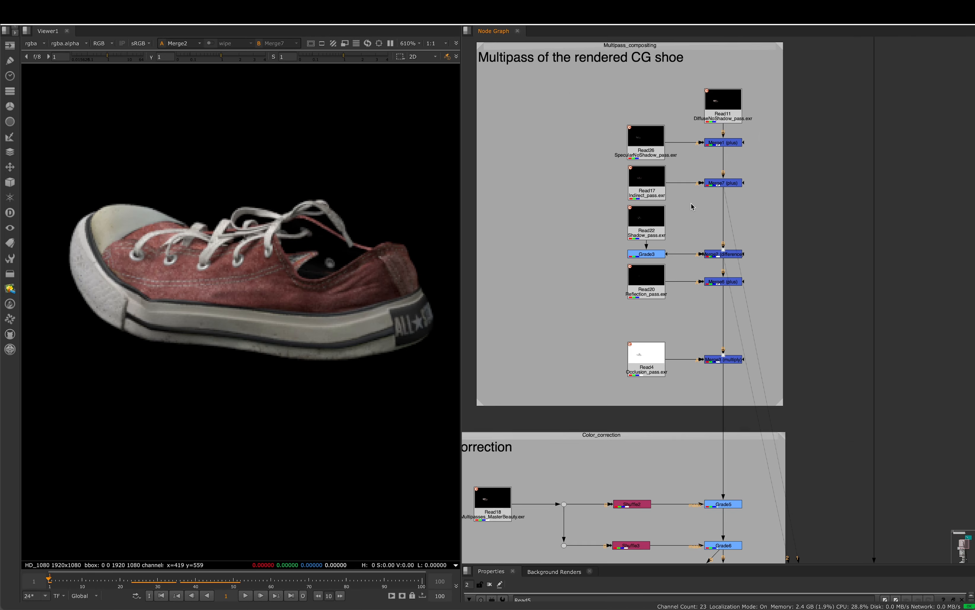
{"action": "scroll", "coordinate": [692, 207], "scroll_direction": "up", "scroll_amount": 1}
{"action": "scroll", "coordinate": [648, 174], "scroll_direction": "up", "scroll_amount": 2}
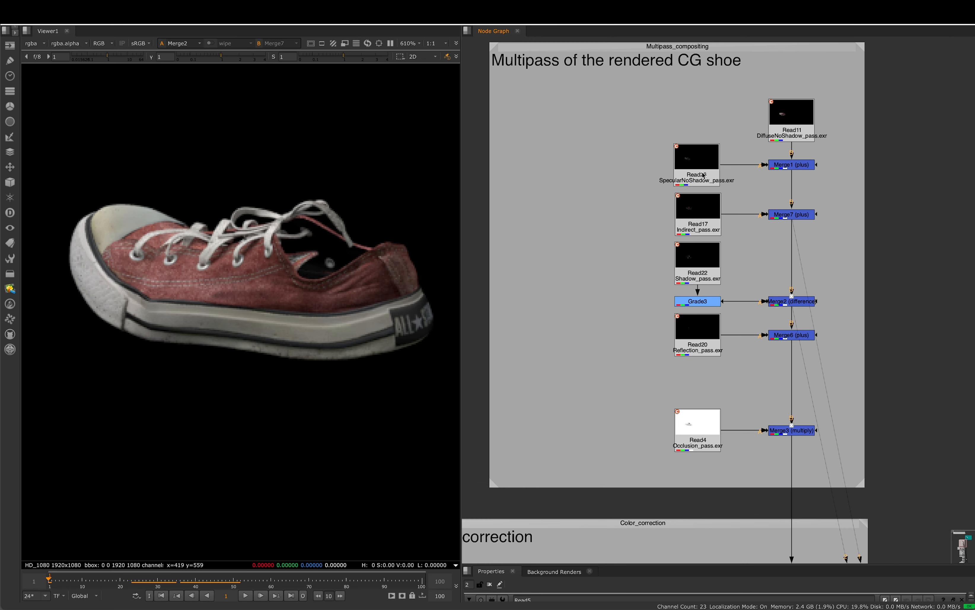
{"action": "left_click", "coordinate": [792, 136]}
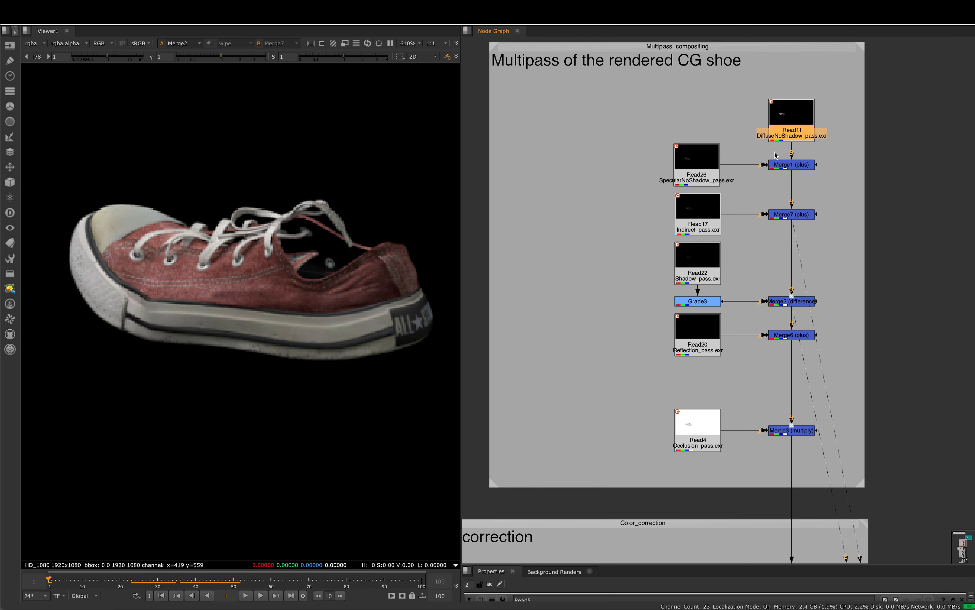
{"action": "key", "text": "1"}
{"action": "left_click", "coordinate": [609, 194]}
{"action": "scroll", "coordinate": [783, 131], "scroll_direction": "up", "scroll_amount": 2}
{"action": "scroll", "coordinate": [803, 133], "scroll_direction": "up", "scroll_amount": 1}
{"action": "left_click", "coordinate": [802, 135]}
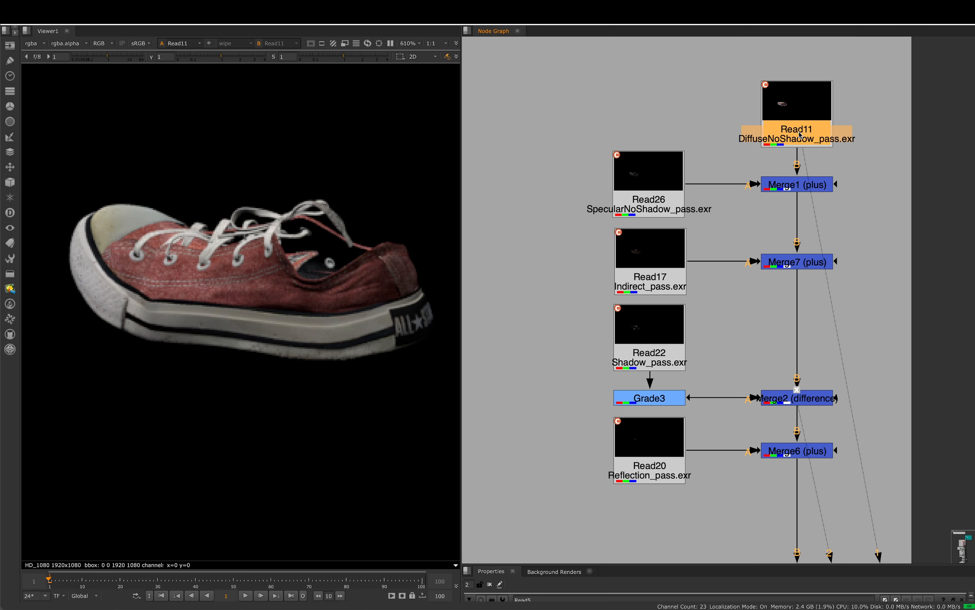
- View the SpecularNoShadow pass from Read26 and its plus merge with the diffuse pass in Merge1
{"action": "left_click", "coordinate": [663, 194]}
{"action": "key", "text": "1"}
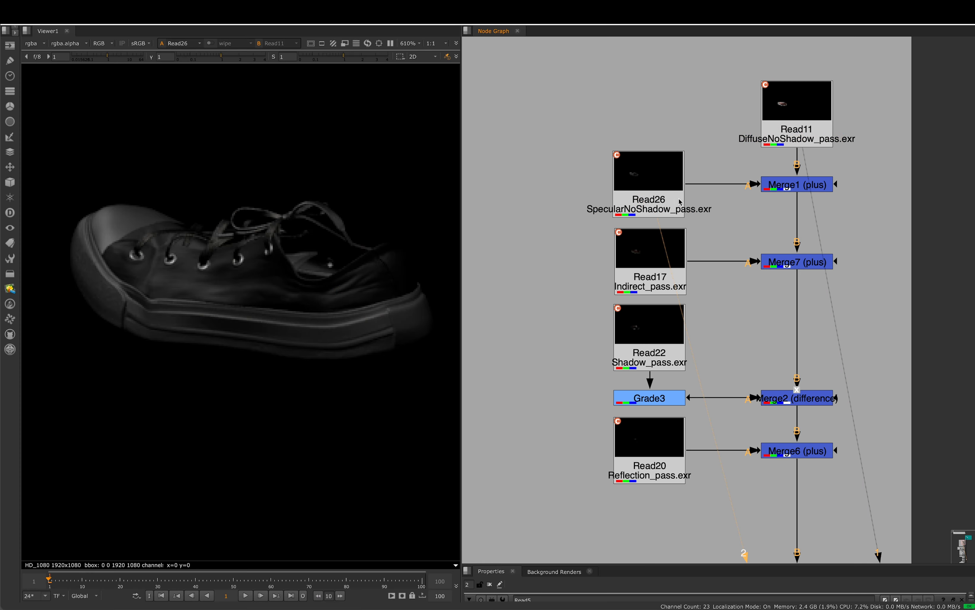
{"action": "left_click", "coordinate": [790, 189]}
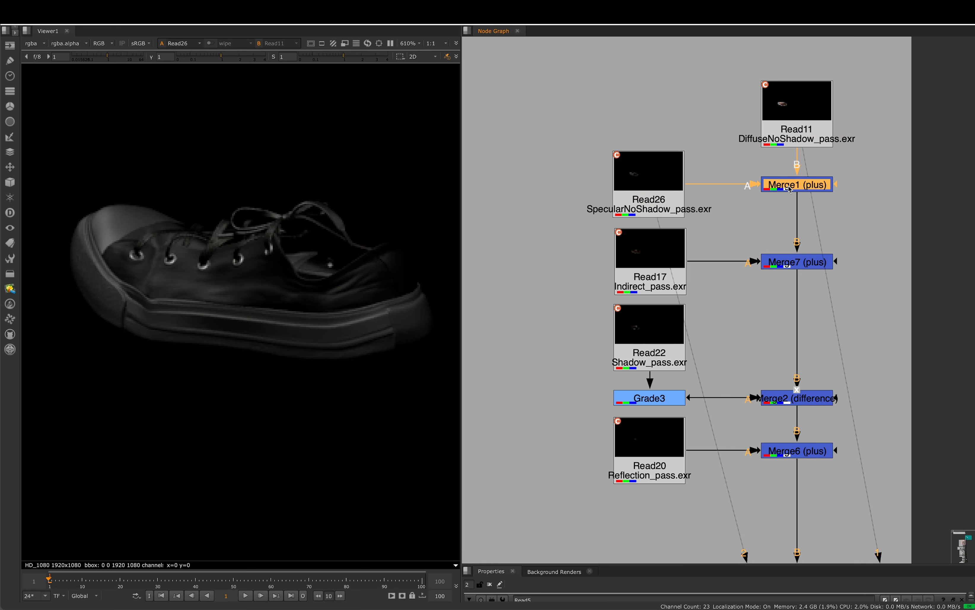
{"action": "key", "text": "2"}
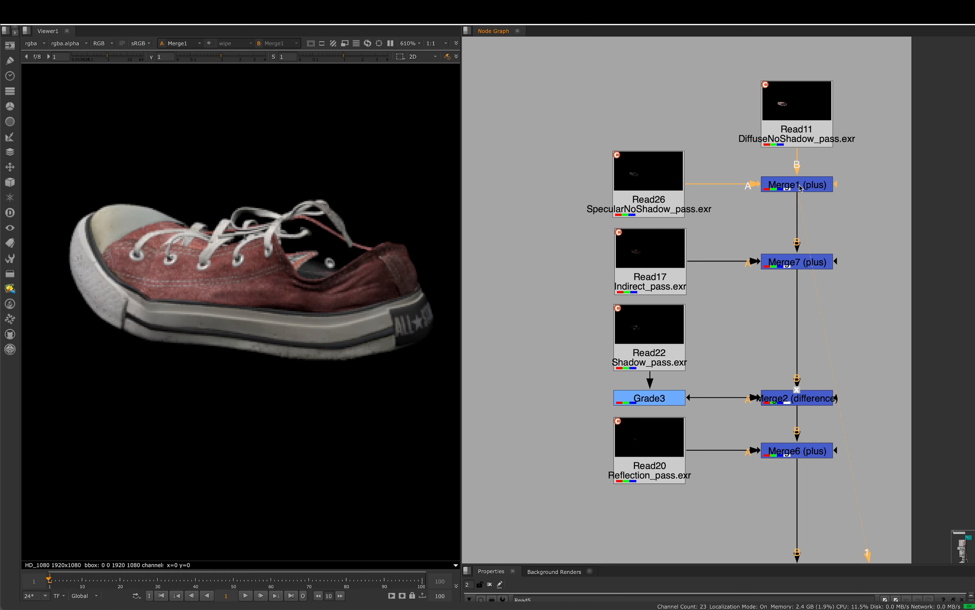
- Compare the diffuse pass with the Merge1 result to examine the specular contribution on the shoe
{"action": "left_click", "coordinate": [793, 154]}
{"action": "key", "text": "1"}
{"action": "left_click", "coordinate": [797, 181]}
{"action": "key", "text": "2"}
{"action": "key", "text": "1"}
{"action": "left_click", "coordinate": [789, 138]}
{"action": "key", "text": "1"}
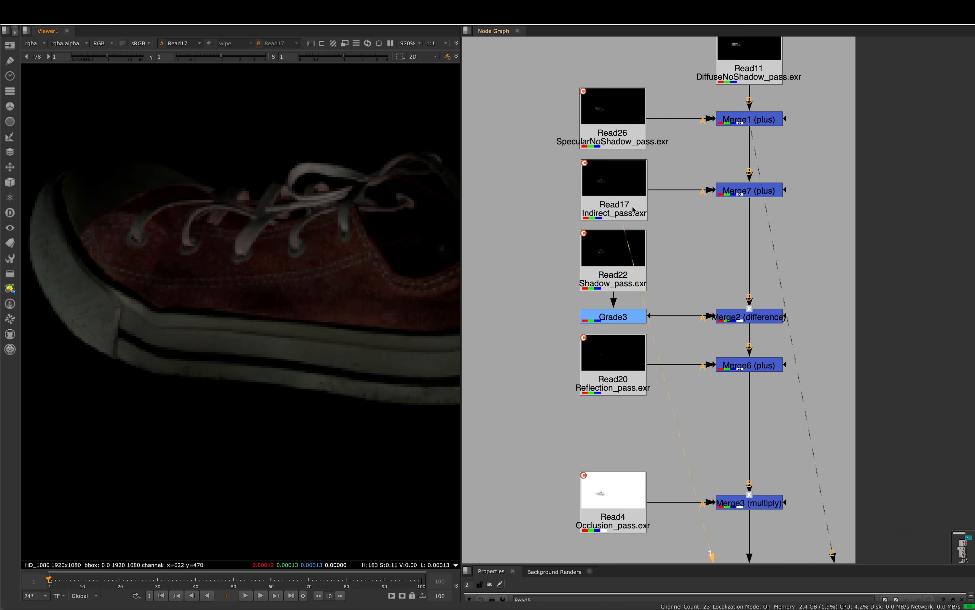
- View the Indirect pass from Read17 and its plus merge in Merge7, and examine the shoe up close
{"action": "left_click", "coordinate": [633, 210]}
{"action": "left_click", "coordinate": [748, 195]}
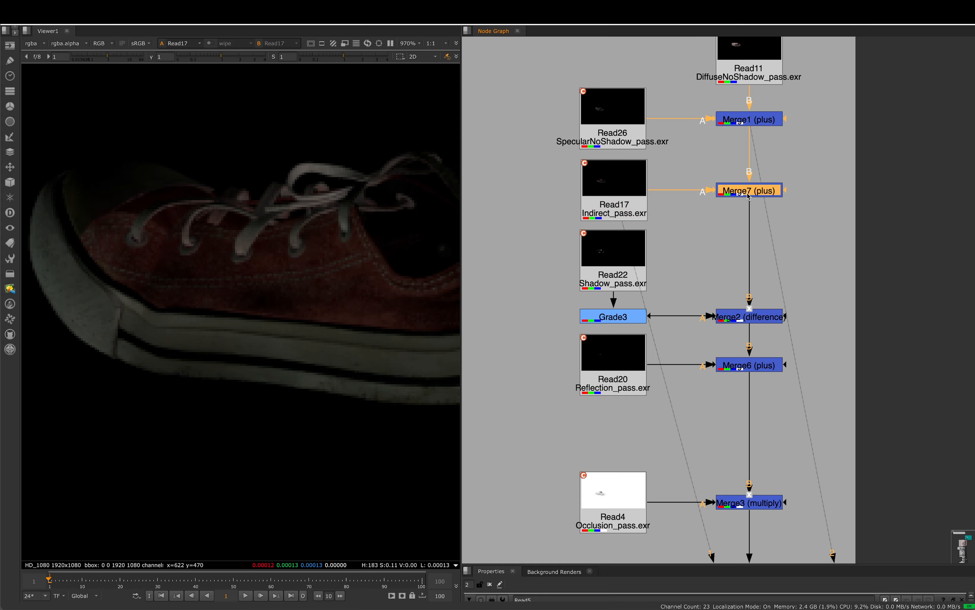
{"action": "key", "text": "2"}
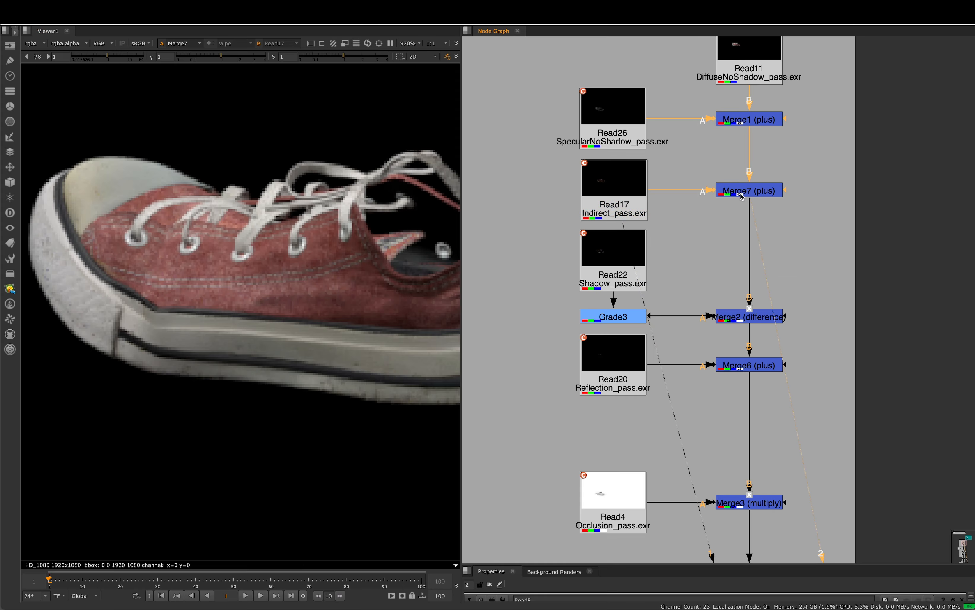
{"action": "scroll", "coordinate": [306, 180], "scroll_direction": "up", "scroll_amount": 6}
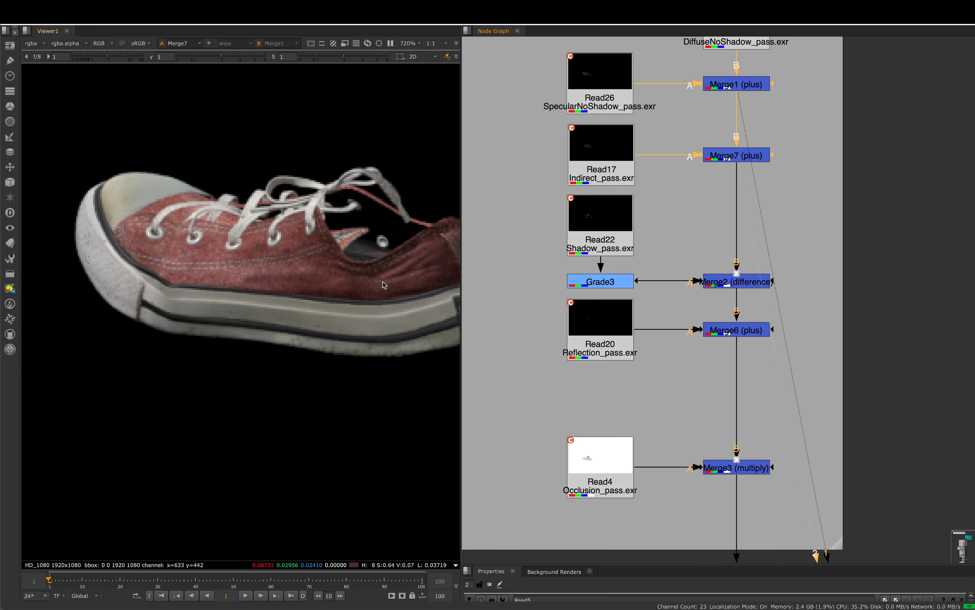
- View the Merge2 difference result for the shadow pass and examine the shoe's laces and sole up close
{"action": "left_click", "coordinate": [751, 285]}
{"action": "key", "text": "1"}
{"action": "scroll", "coordinate": [282, 265], "scroll_direction": "up", "scroll_amount": 2}
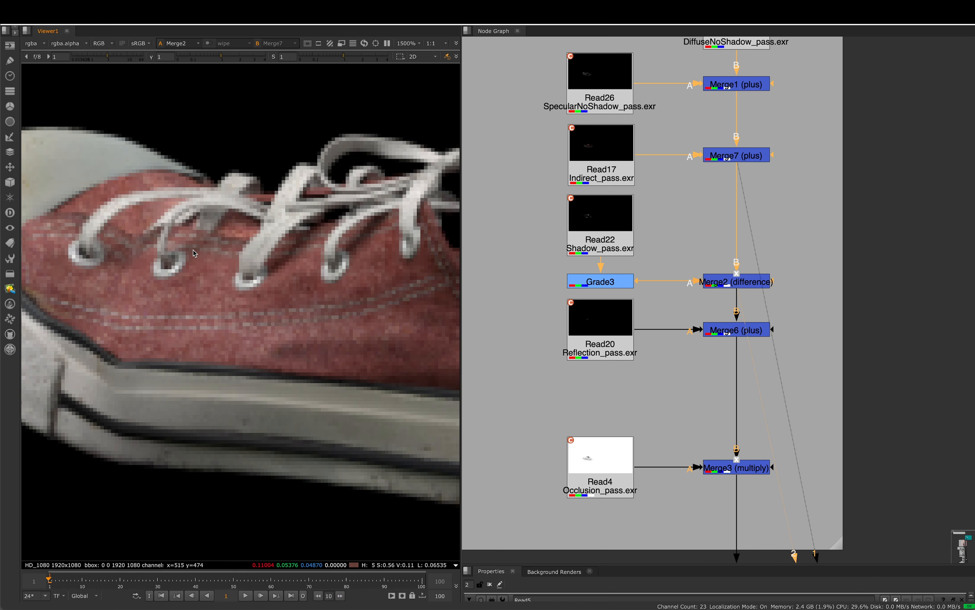
{"action": "scroll", "coordinate": [371, 257], "scroll_direction": "up", "scroll_amount": 2}
{"action": "middle_click_drag", "start_coordinate": [414, 251], "coordinate": [305, 259]}
{"action": "scroll", "coordinate": [333, 256], "scroll_direction": "down", "scroll_amount": 1}
- View the Reflection pass from Read20 and its plus merge in Merge6, examining the laces and eyelets
{"action": "middle_click_drag", "start_coordinate": [741, 329], "coordinate": [740, 297]}
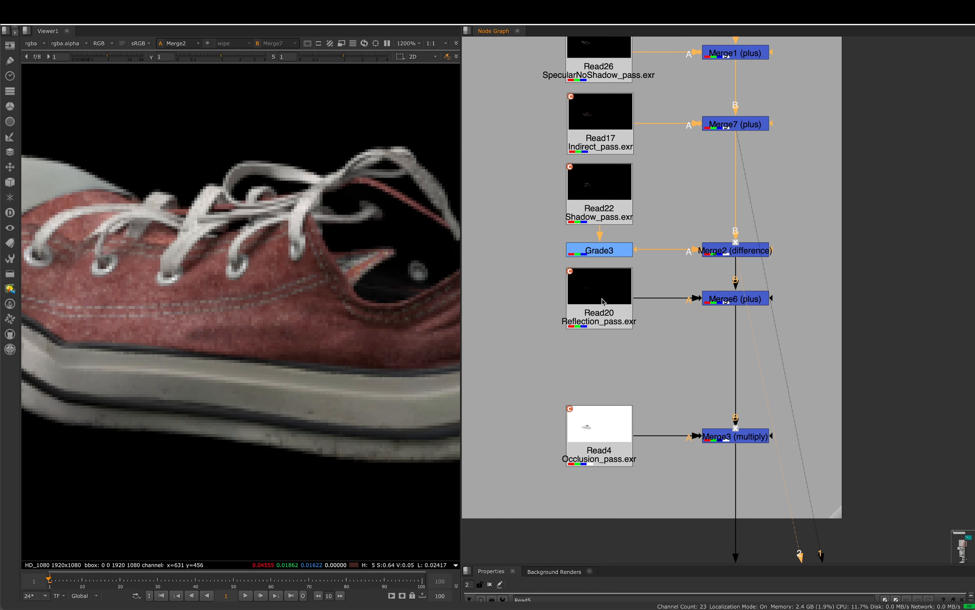
{"action": "left_click", "coordinate": [600, 304]}
{"action": "key", "text": "1"}
{"action": "middle_click_drag", "start_coordinate": [243, 201], "coordinate": [299, 218]}
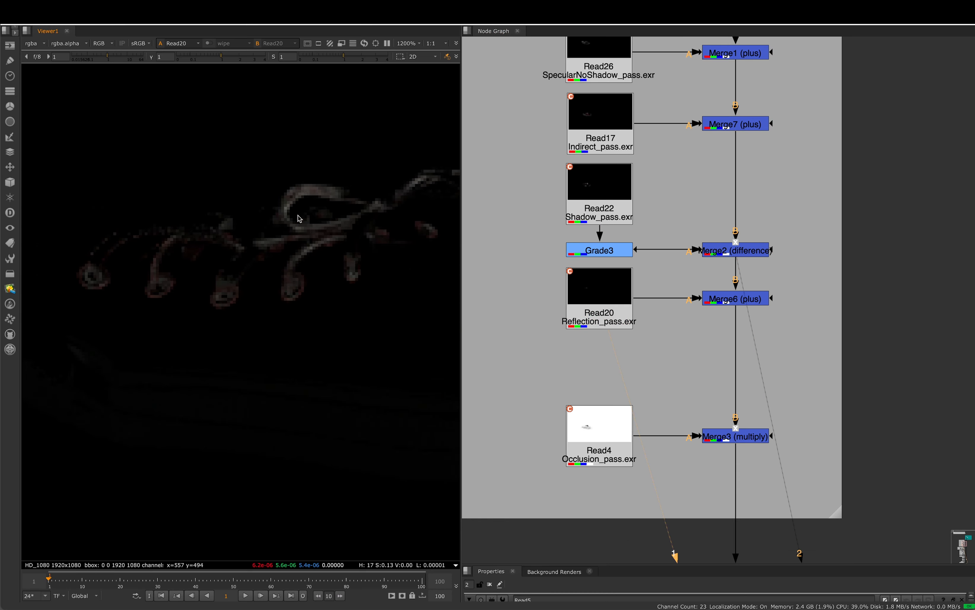
{"action": "middle_click_drag", "start_coordinate": [294, 273], "coordinate": [271, 258]}
{"action": "left_click", "coordinate": [756, 303]}
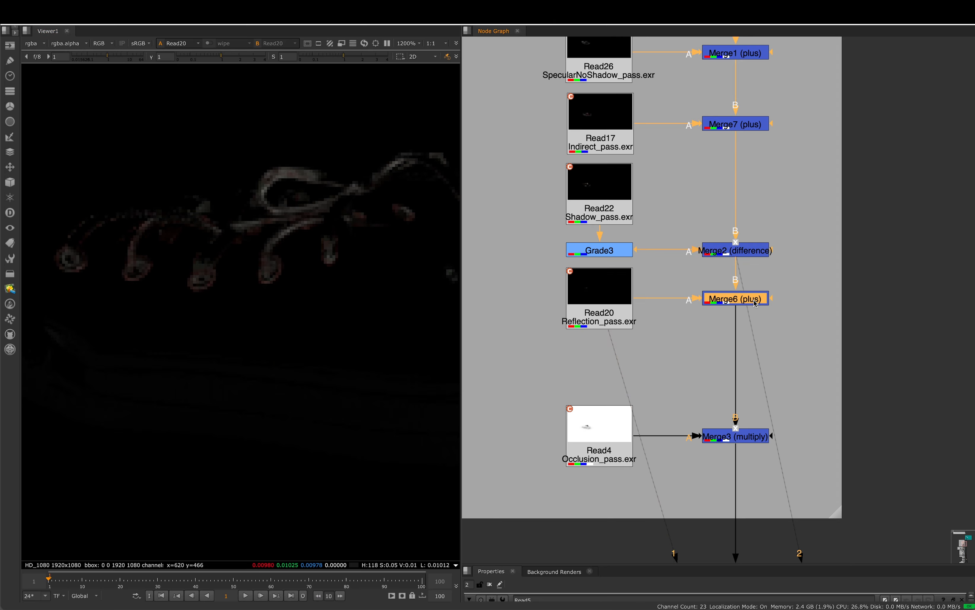
{"action": "key", "text": "1"}
{"action": "middle_click_drag", "start_coordinate": [353, 275], "coordinate": [398, 269]}
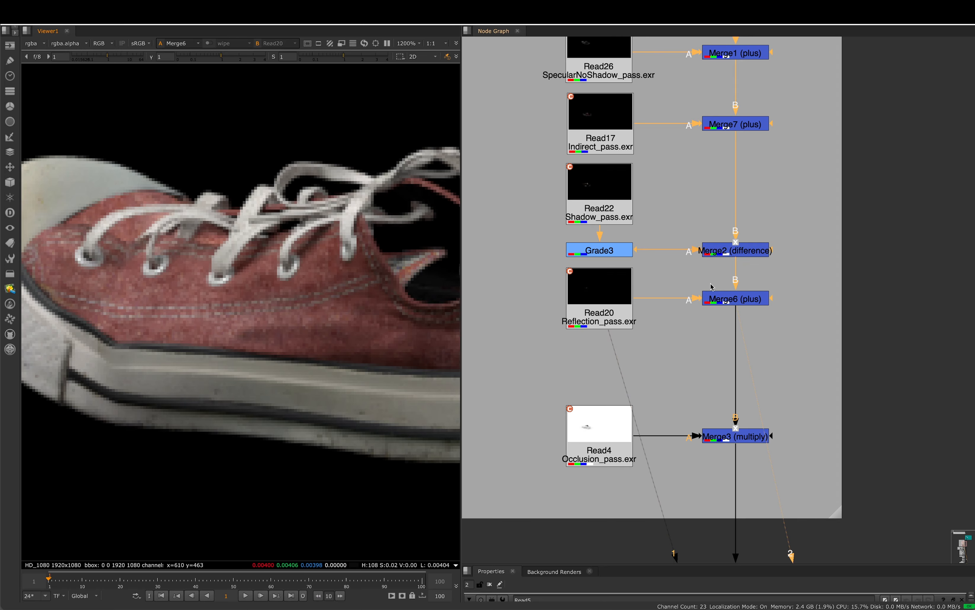
- Compare the Merge2 and Merge6 results to examine the reflection contribution on the shoe
{"action": "left_click", "coordinate": [751, 299]}
{"action": "left_click", "coordinate": [751, 255]}
{"action": "key", "text": "1"}
{"action": "key", "text": "2"}
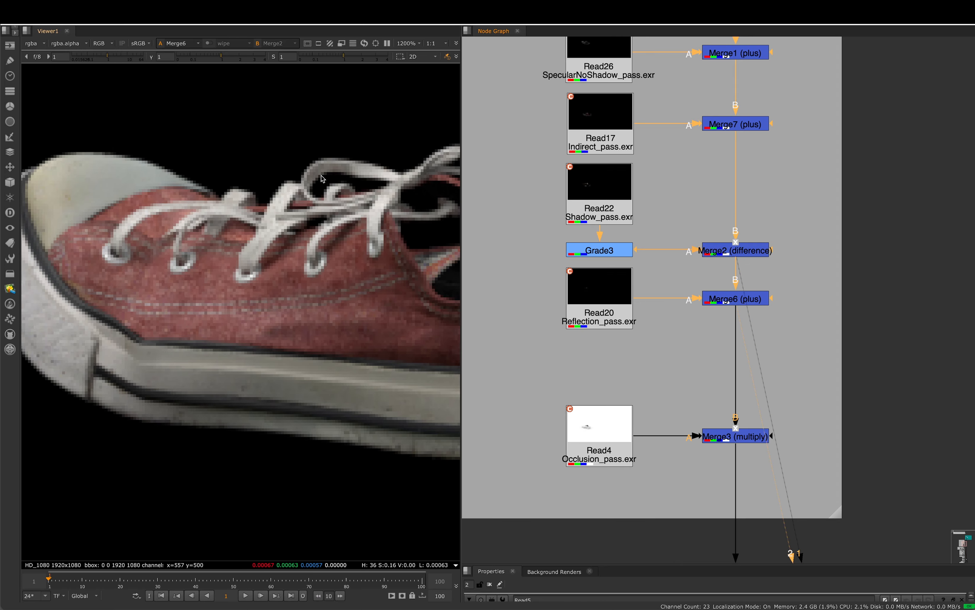
- View the Occlusion pass from Read4 and its multiply merge in Merge3
{"action": "middle_click_drag", "start_coordinate": [616, 430], "coordinate": [601, 290]}
{"action": "left_click", "coordinate": [597, 322]}
{"action": "key", "text": "1"}
{"action": "scroll", "coordinate": [355, 297], "scroll_direction": "down", "scroll_amount": 2}
{"action": "middle_click_drag", "start_coordinate": [355, 297], "coordinate": [320, 273]}
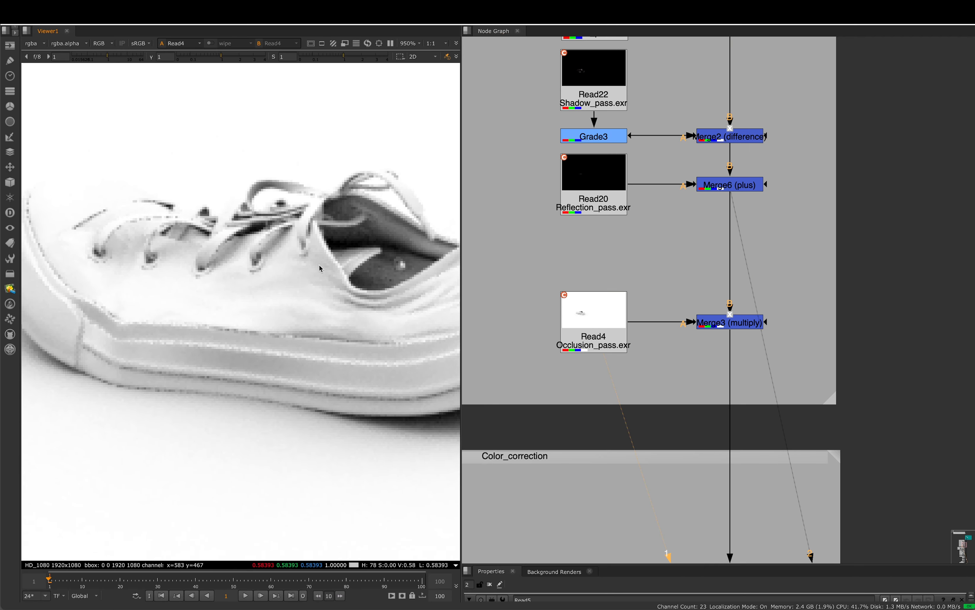
{"action": "key", "text": "2"}
{"action": "left_click", "coordinate": [743, 326]}
{"action": "key", "text": "1"}
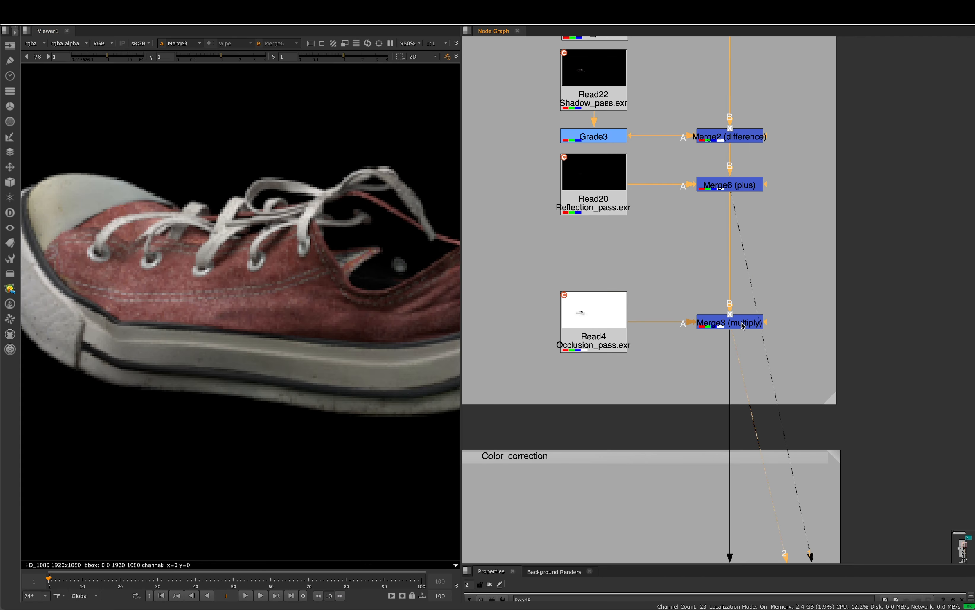
- View the Multipasses_MasterBeauty render from Read18 in the Color correction section
{"action": "middle_click_drag", "start_coordinate": [124, 321], "coordinate": [204, 301]}
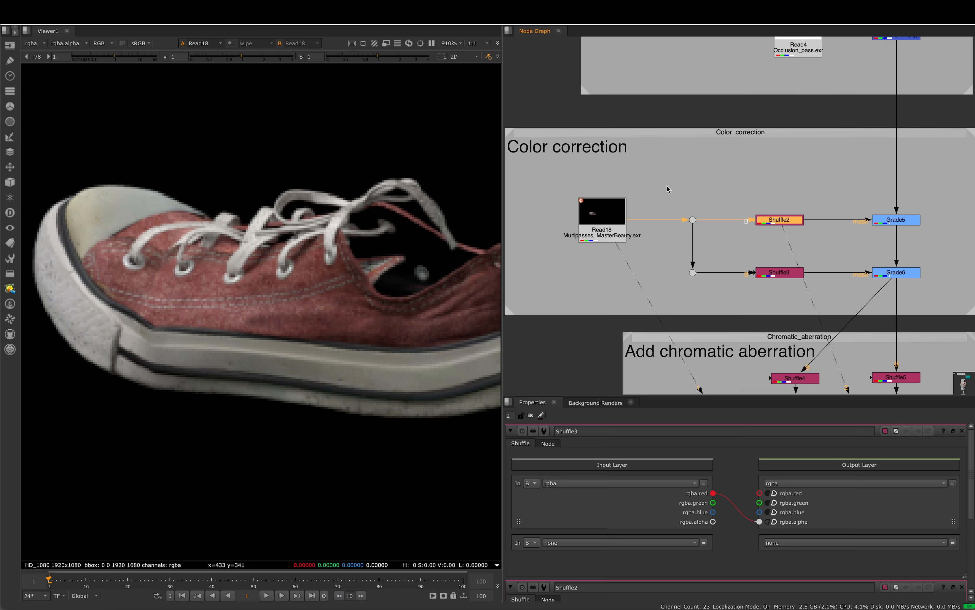
{"action": "left_click", "coordinate": [597, 220]}
{"action": "key", "text": "1"}
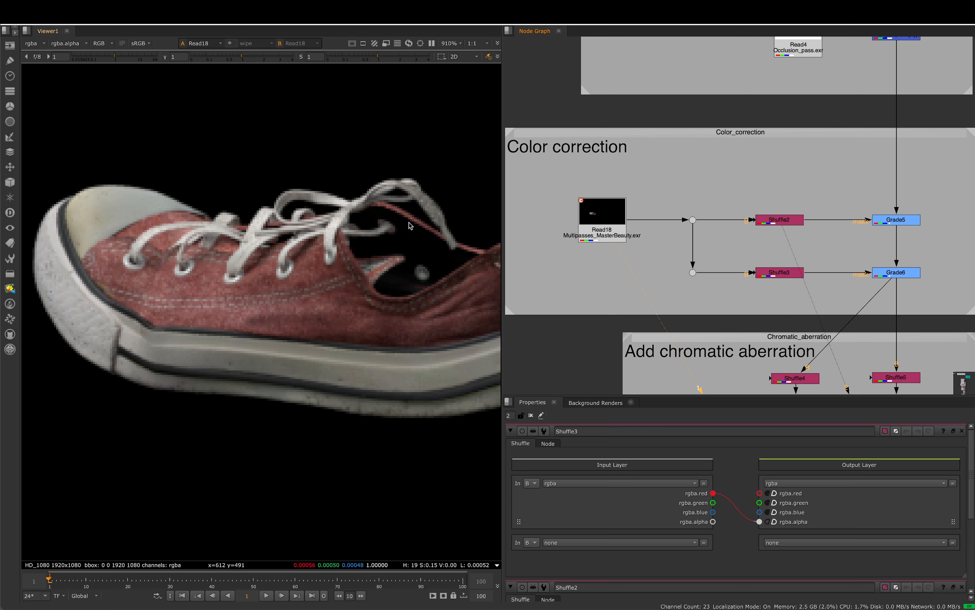
- View the background plate from Read3 and examine the brightness and colours of the objects on the desk
{"action": "scroll", "coordinate": [824, 106], "scroll_direction": "down", "scroll_amount": 6}
{"action": "middle_click_drag", "start_coordinate": [800, 91], "coordinate": [753, 192]}
{"action": "scroll", "coordinate": [782, 117], "scroll_direction": "up", "scroll_amount": 5}
{"action": "left_click", "coordinate": [768, 81]}
{"action": "key", "text": "1"}
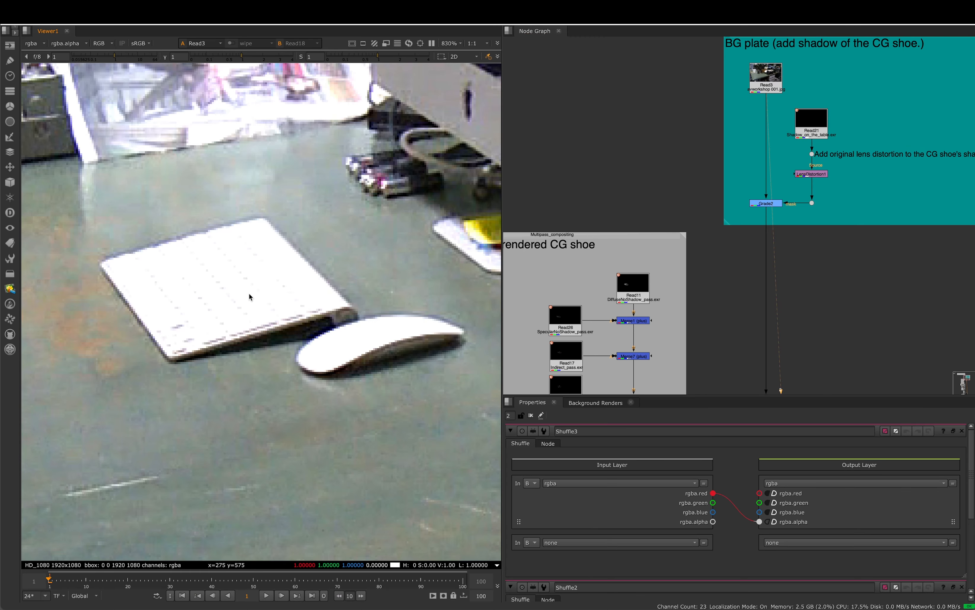
{"action": "middle_click_drag", "start_coordinate": [257, 162], "coordinate": [269, 210]}
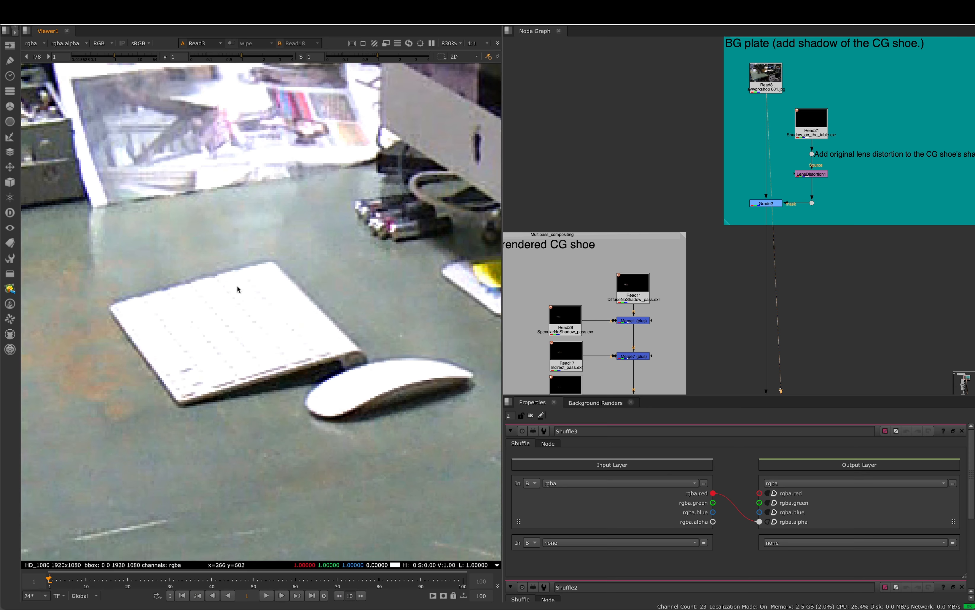
{"action": "scroll", "coordinate": [404, 188], "scroll_direction": "down", "scroll_amount": 5}
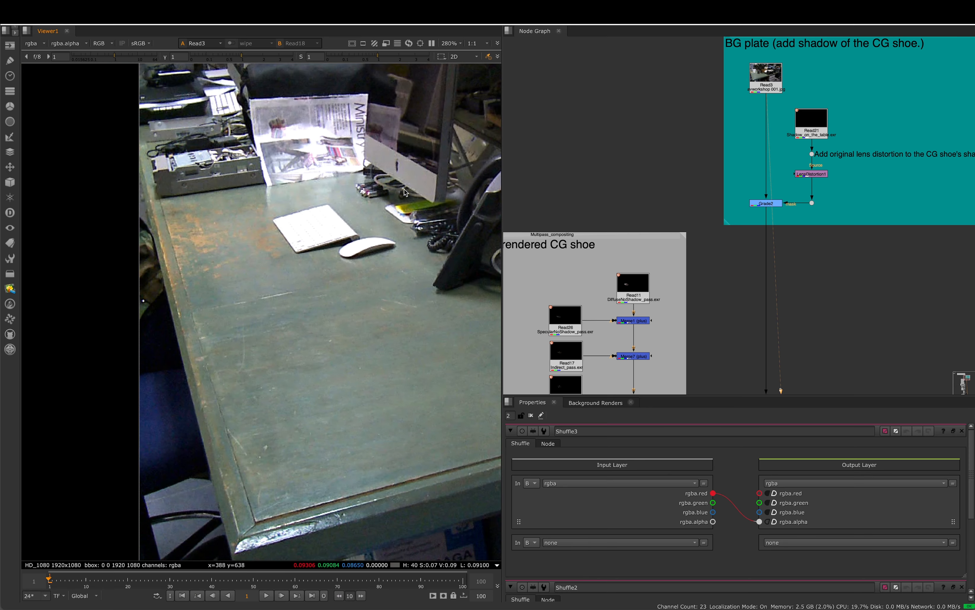
{"action": "middle_click_drag", "start_coordinate": [404, 188], "coordinate": [76, 219]}
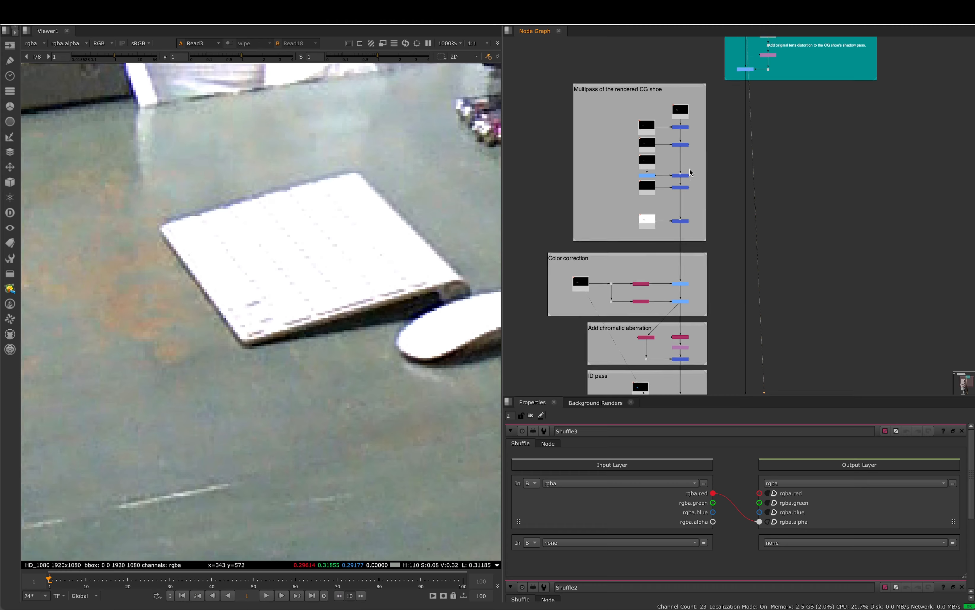
- Return to the Color correction section and view the Read18 shoe render again for comparison with the plate
{"action": "scroll", "coordinate": [619, 230], "scroll_direction": "up", "scroll_amount": 5}
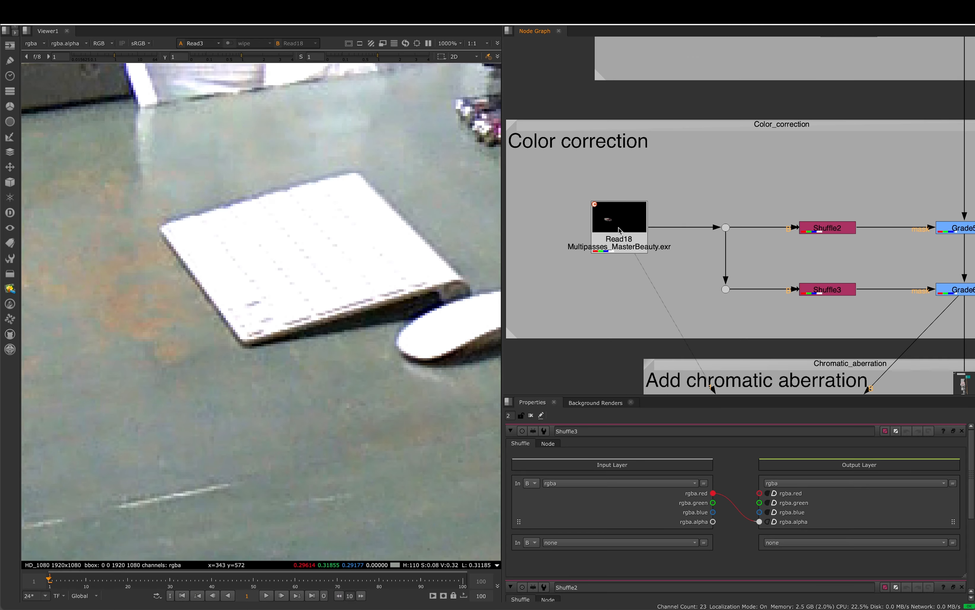
{"action": "key", "text": "1"}
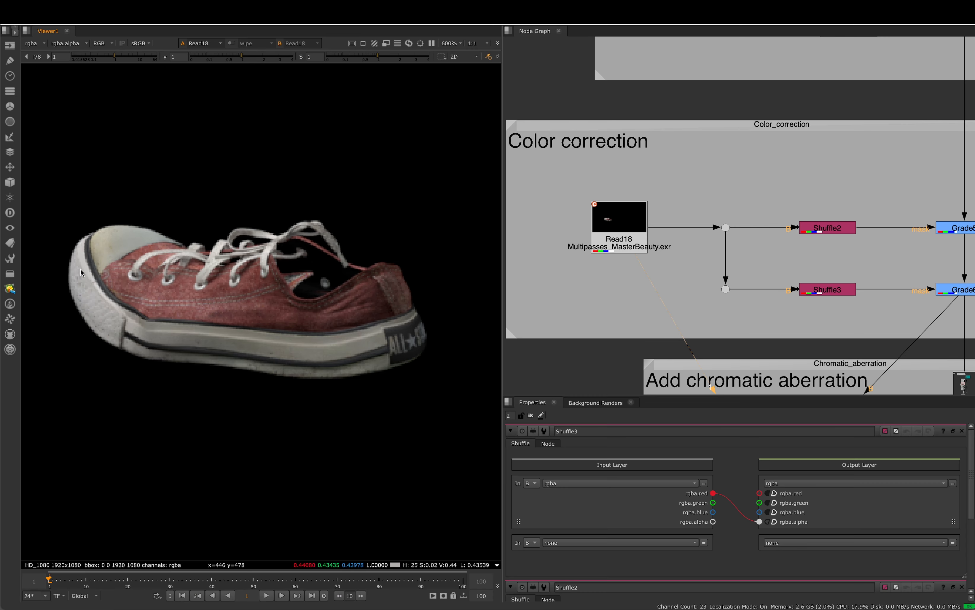
- Open the Shuffle2 and Shuffle3 settings and inspect which input channel each one routes to alpha
{"action": "middle_click_drag", "start_coordinate": [763, 248], "coordinate": [680, 196]}
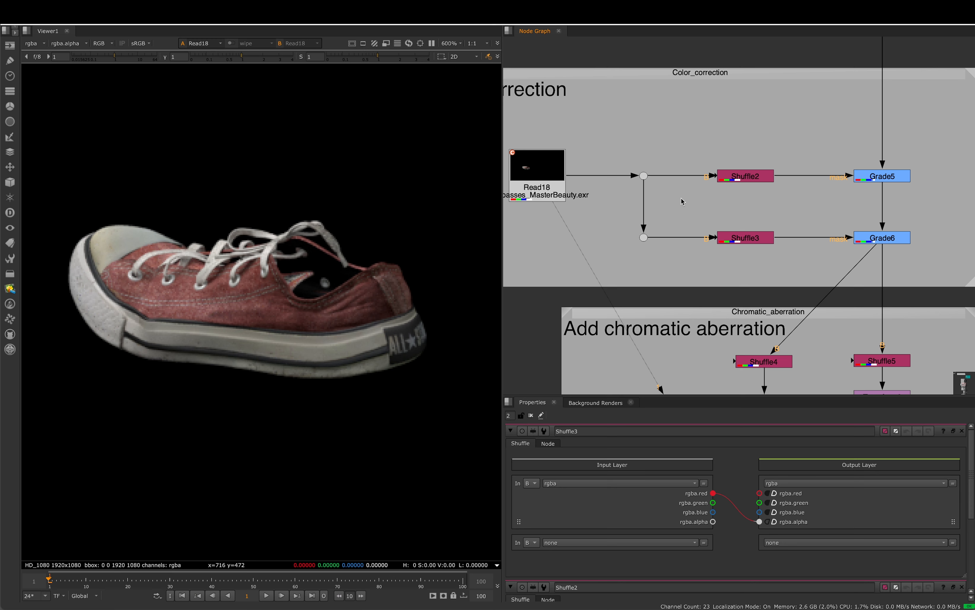
{"action": "double_click", "coordinate": [736, 177]}
{"action": "key", "text": "1"}
{"action": "left_click", "coordinate": [743, 237]}
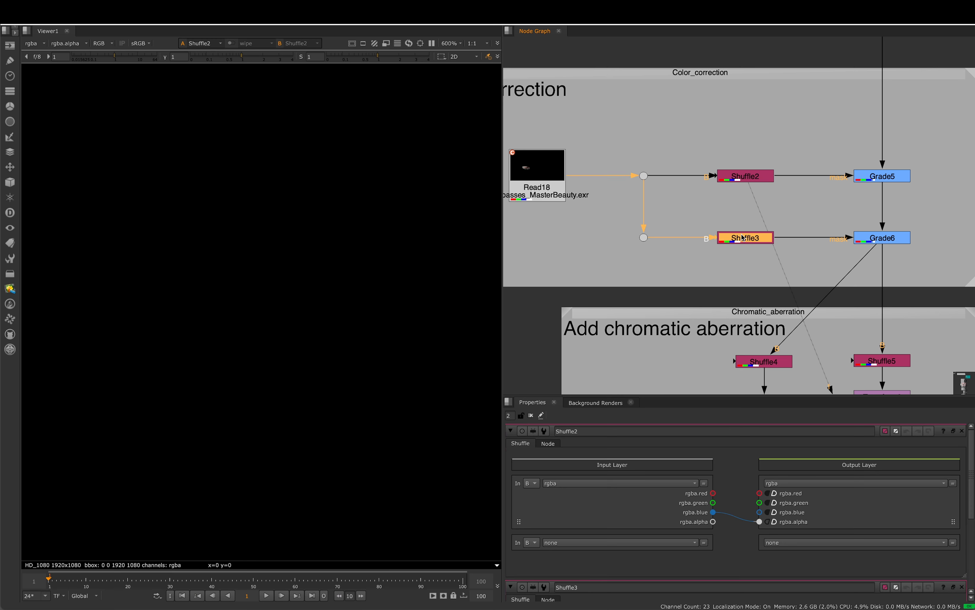
{"action": "left_click", "coordinate": [739, 178]}
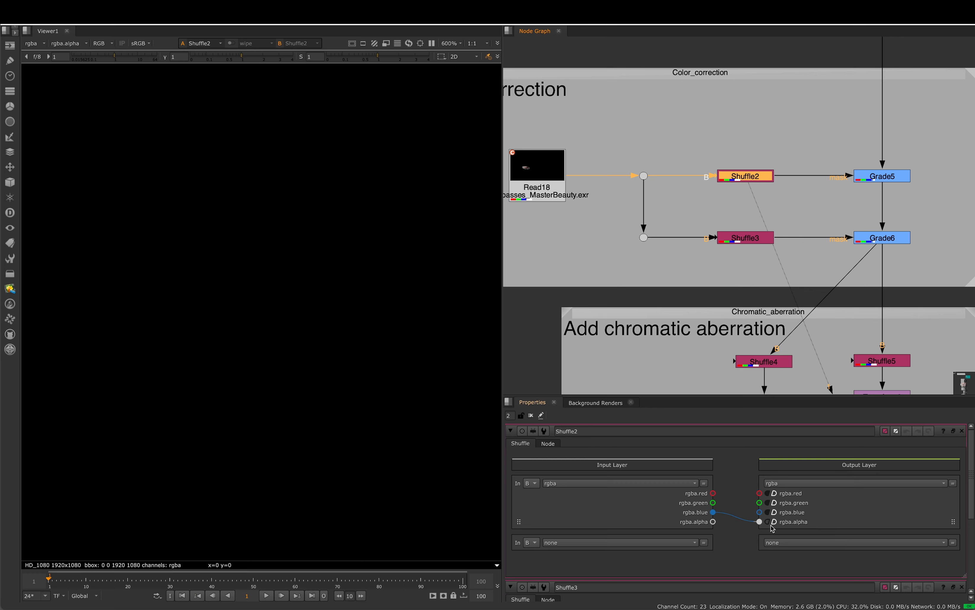
{"action": "left_click", "coordinate": [752, 240]}
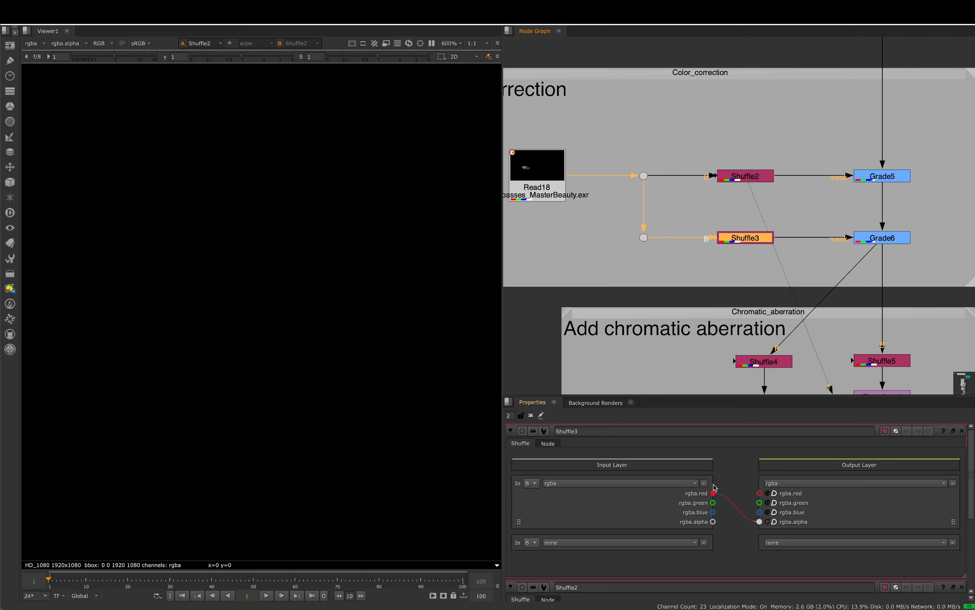